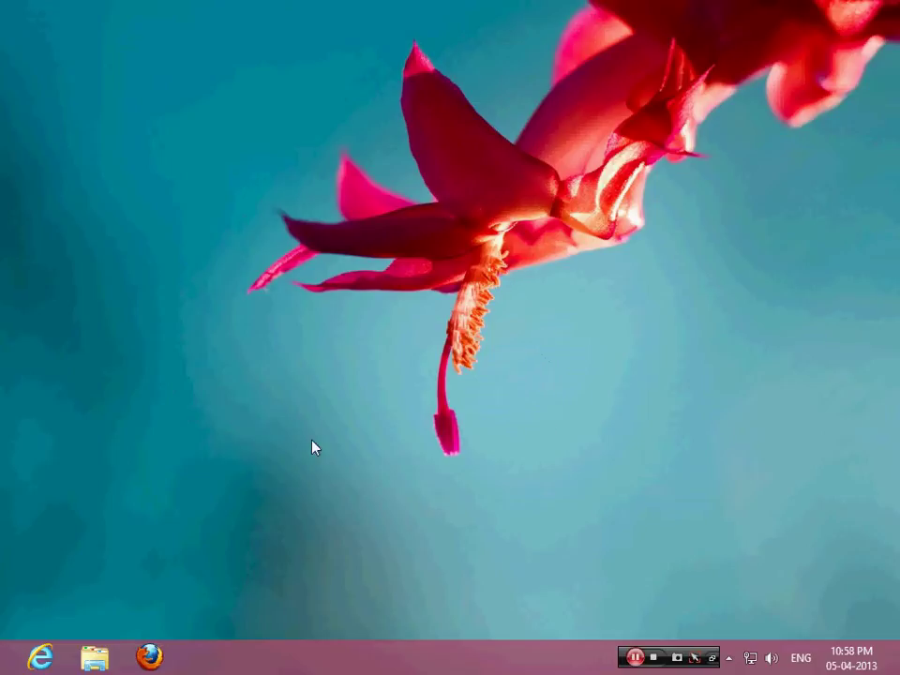
# Glance at the taskbar options menu, then switch from the desktop to the Start screen
pyautogui.rightClick(1, 671)
pyautogui.click(162, 624)
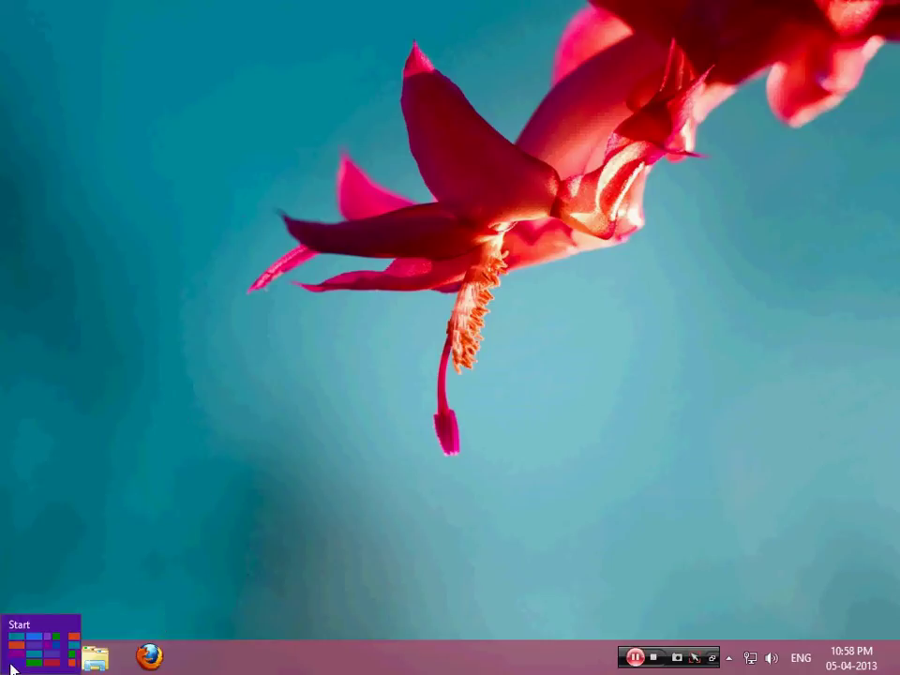
pyautogui.click(4, 668)
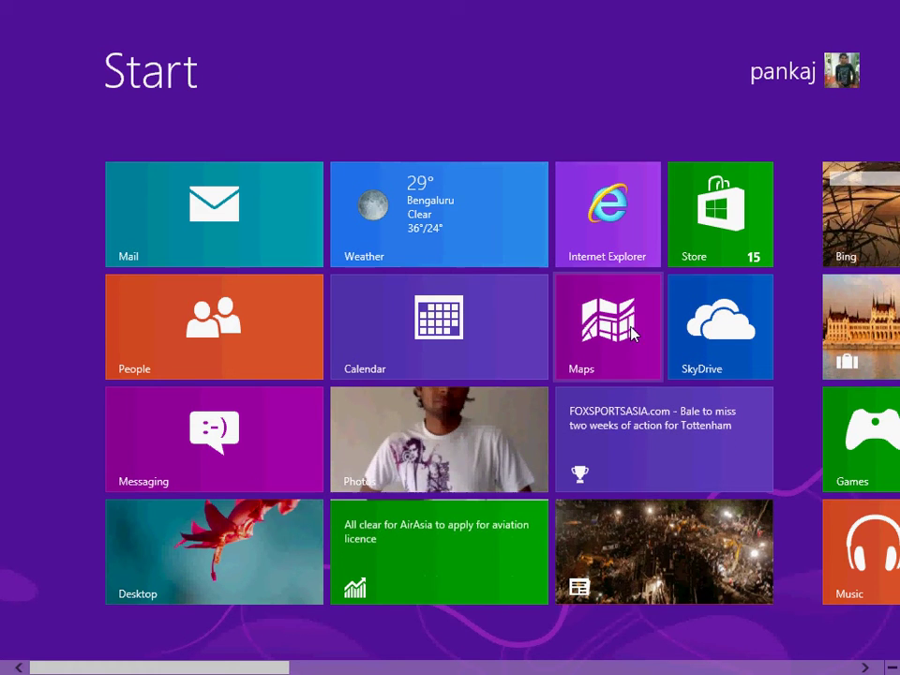
# Scroll through every Start screen tile group, then back to the first group
pyautogui.scroll(-3, 745, 413)
pyautogui.scroll(-6, 675, 417)
pyautogui.scroll(6, 482, 441)
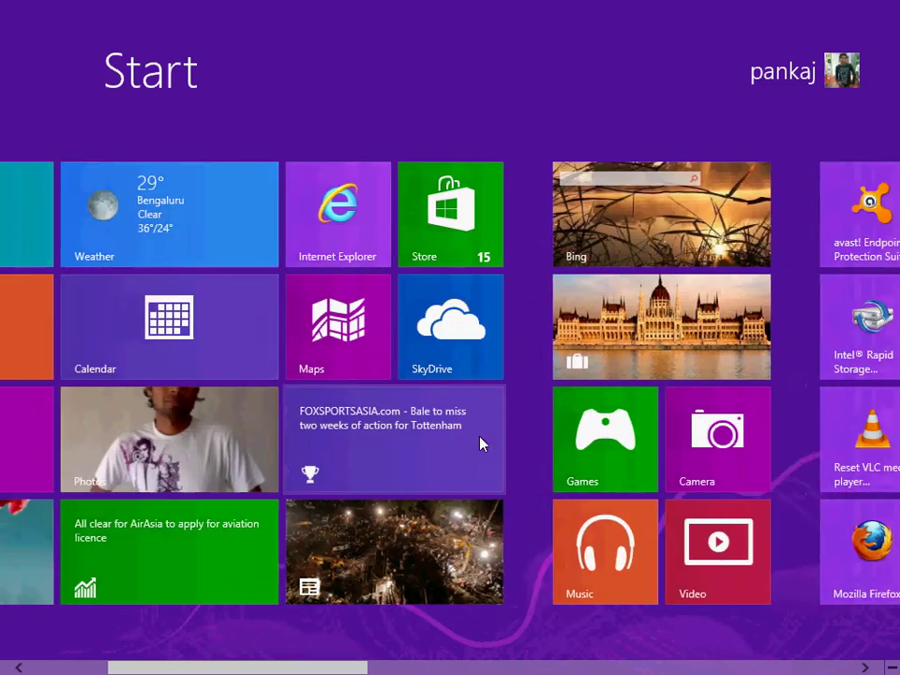
pyautogui.scroll(3, 281, 235)
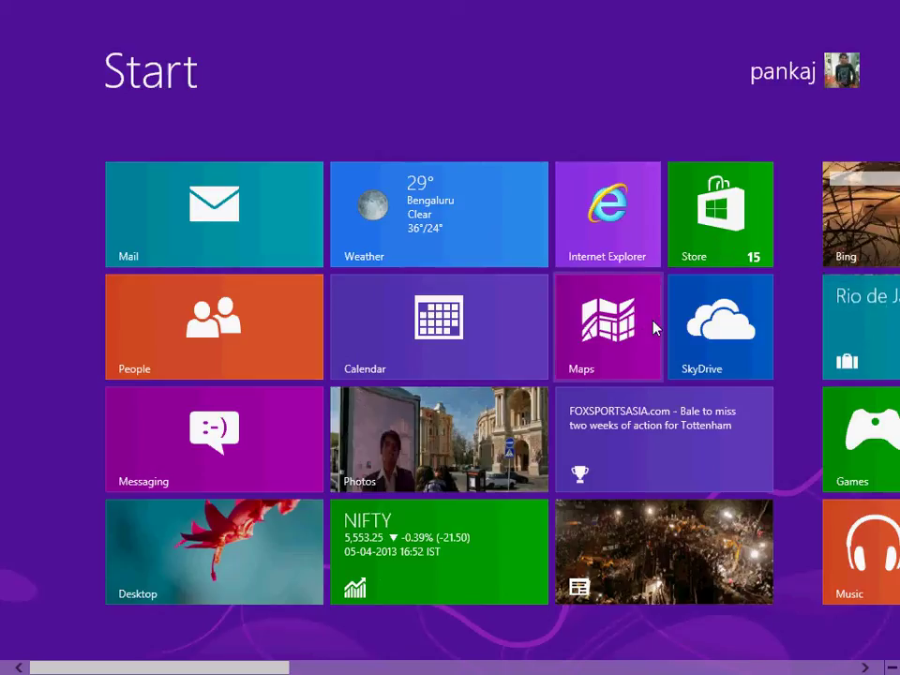
pyautogui.scroll(-2, 629, 350)
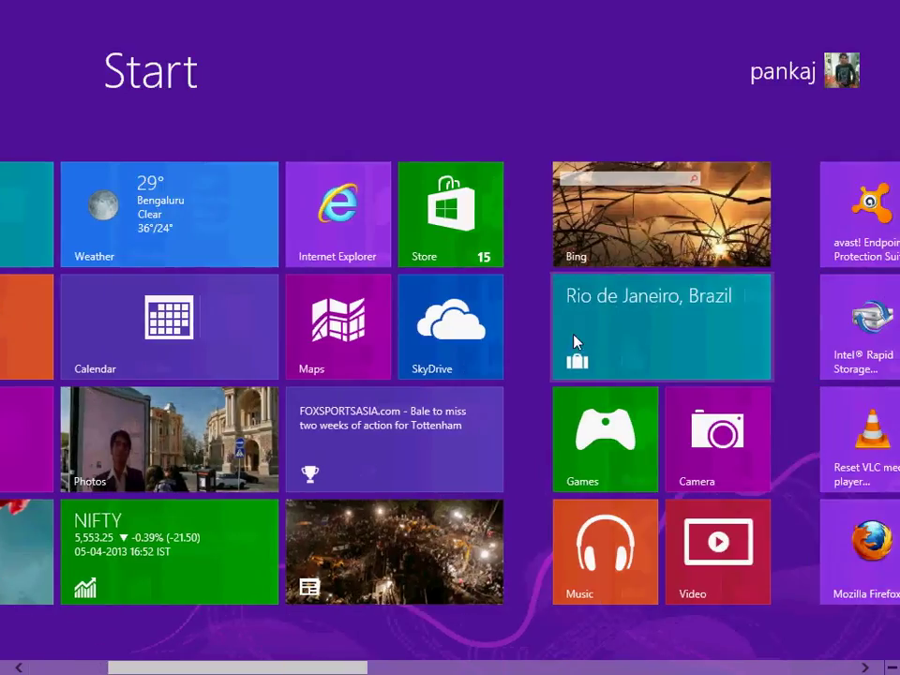
pyautogui.scroll(-1, 548, 315)
pyautogui.scroll(-2, 379, 378)
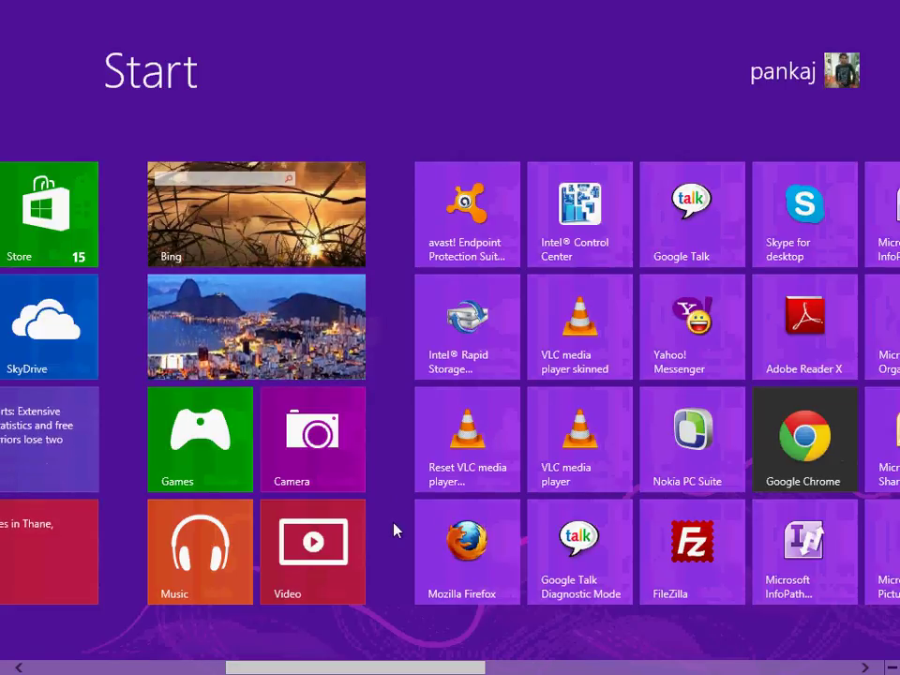
pyautogui.scroll(-1, 395, 487)
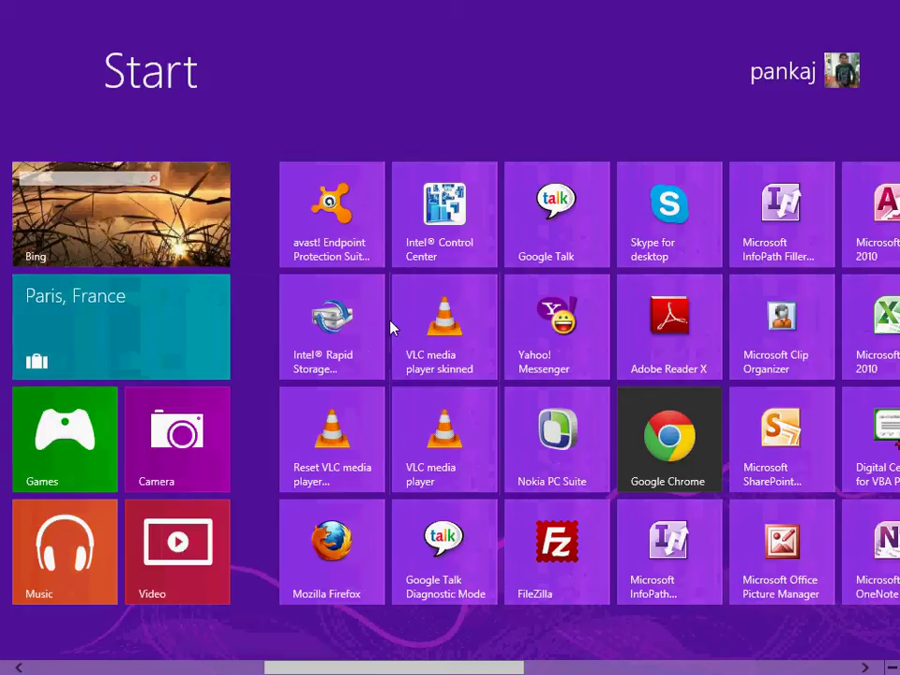
pyautogui.scroll(-1, 392, 327)
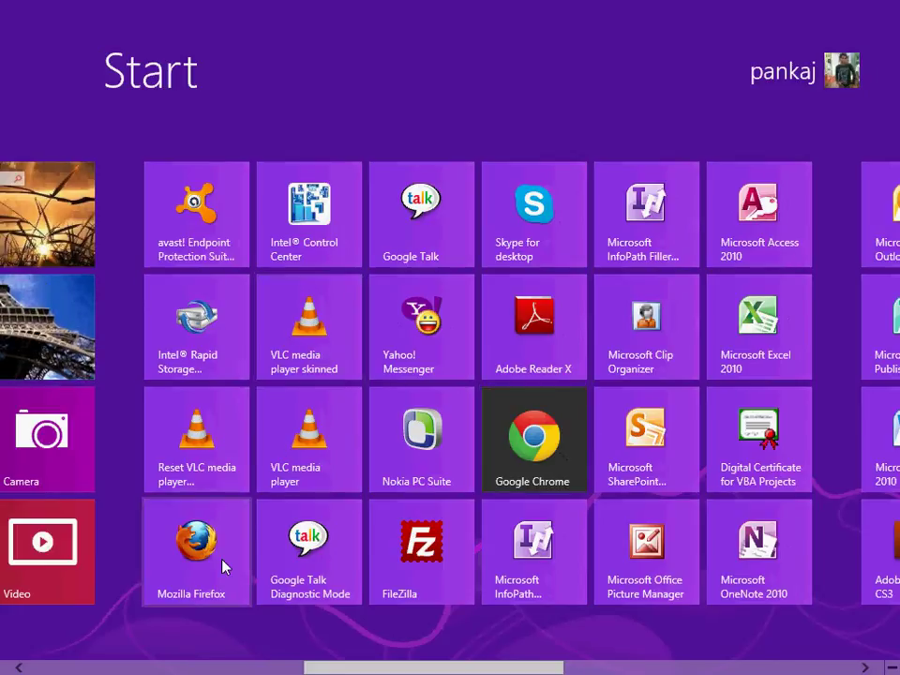
pyautogui.scroll(-3, 225, 566)
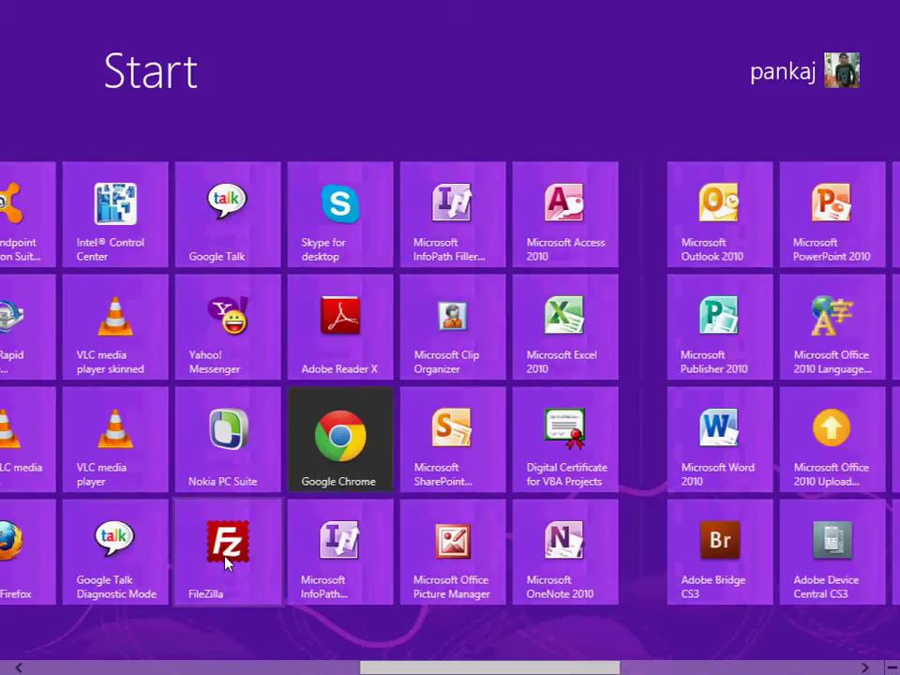
pyautogui.scroll(-2, 261, 555)
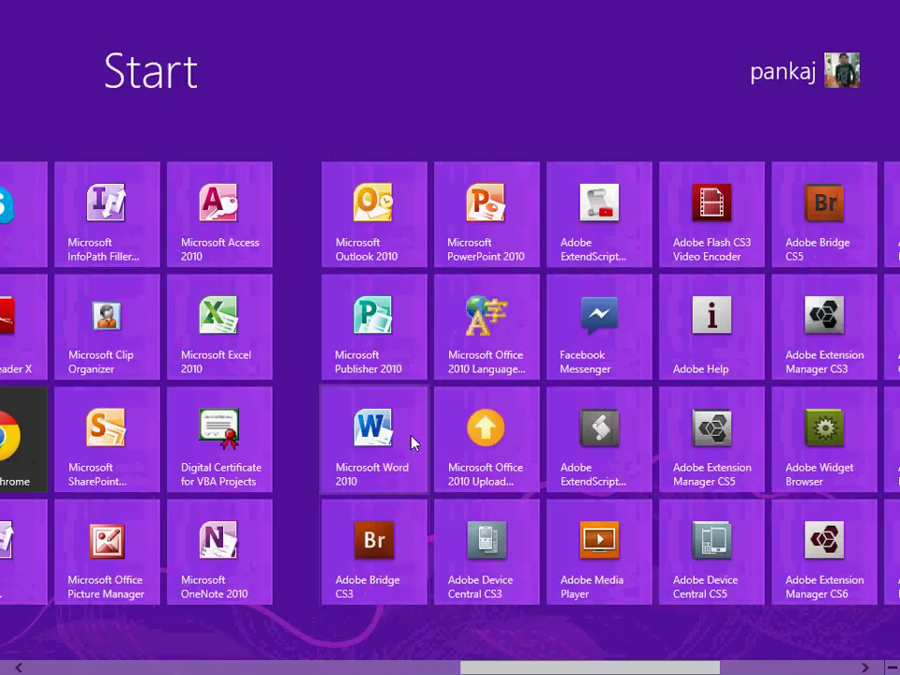
pyautogui.scroll(-2, 410, 441)
pyautogui.scroll(-2, 406, 441)
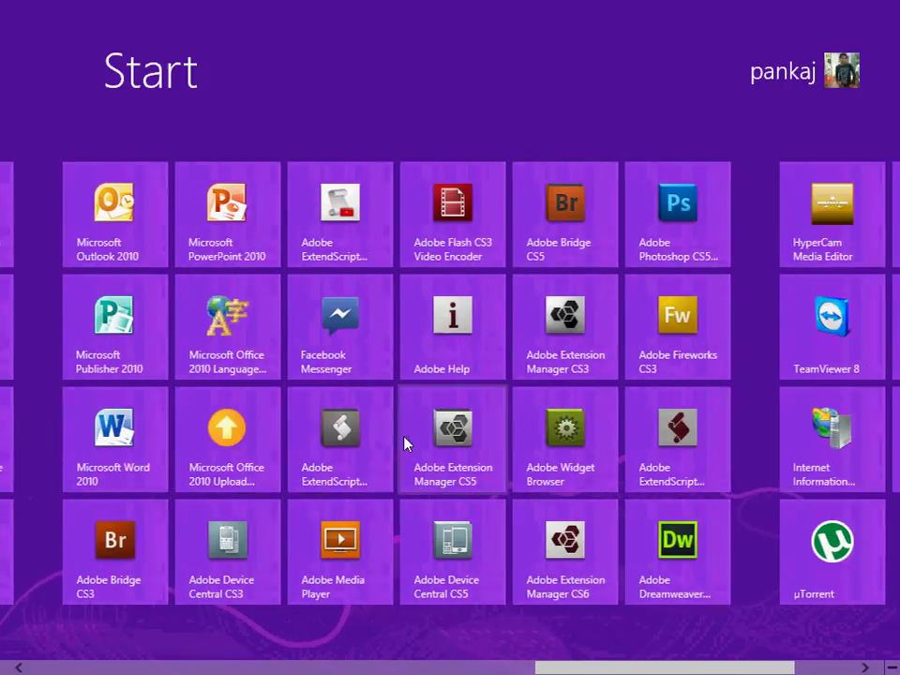
pyautogui.scroll(3, 515, 392)
pyautogui.scroll(3, 515, 391)
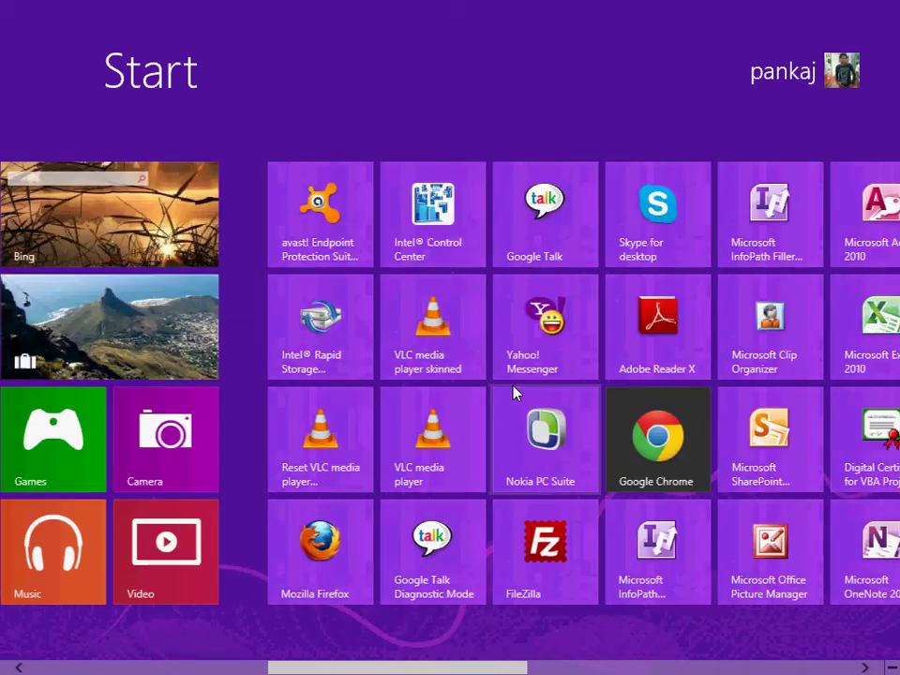
pyautogui.scroll(2, 514, 392)
pyautogui.scroll(2, 515, 392)
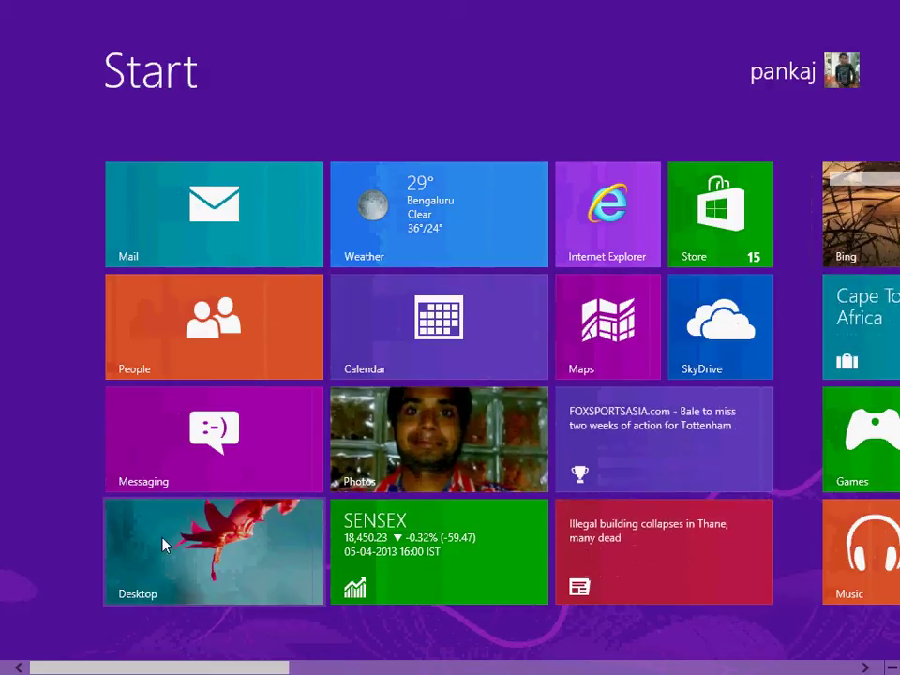
# From the desktop, open File Explorer, view Computer's drive listing, then close the window
pyautogui.click(236, 561)
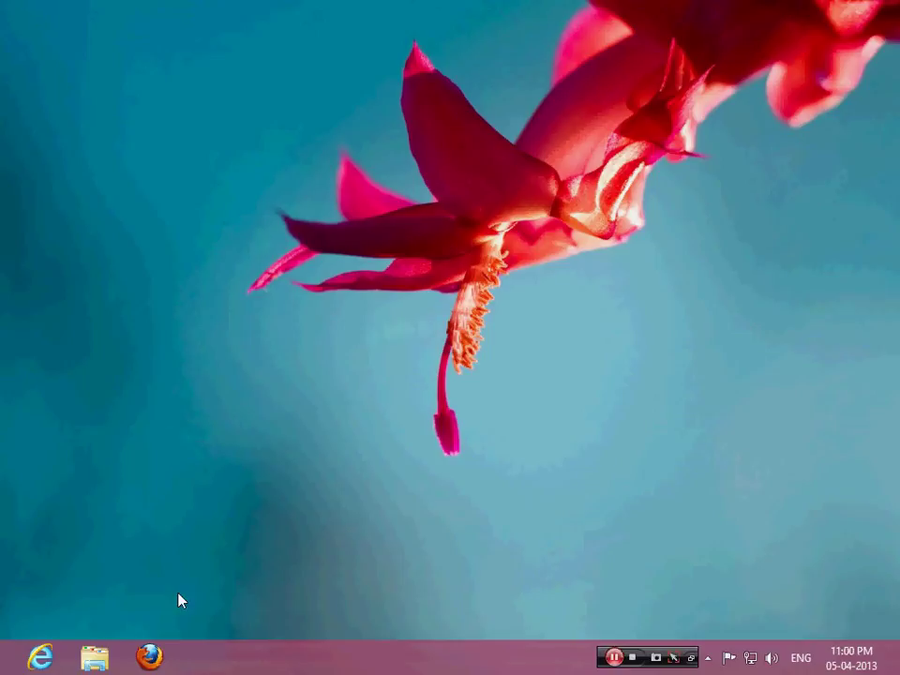
pyautogui.click(94, 656)
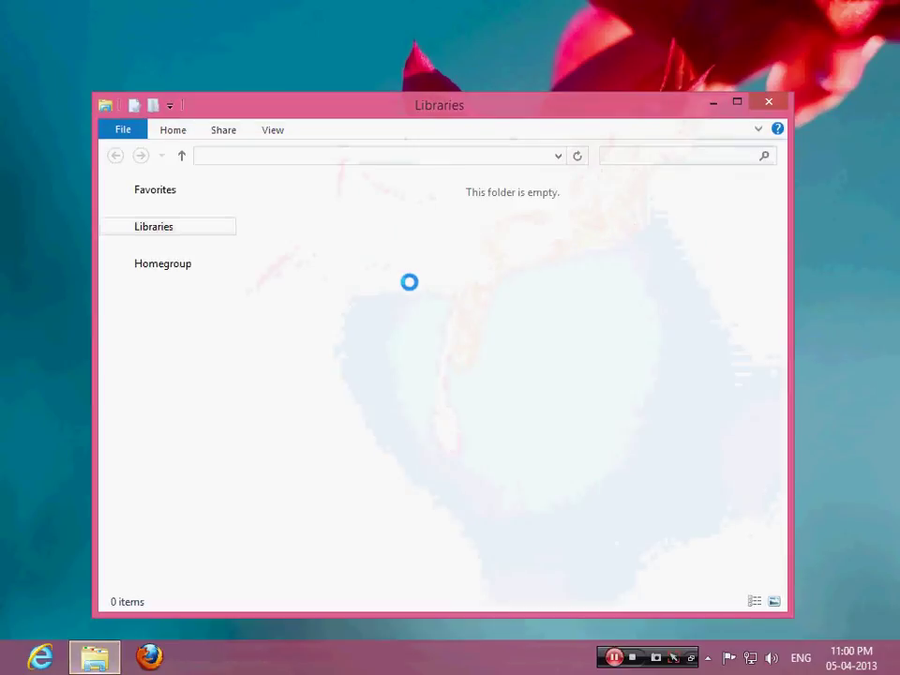
pyautogui.click(143, 429)
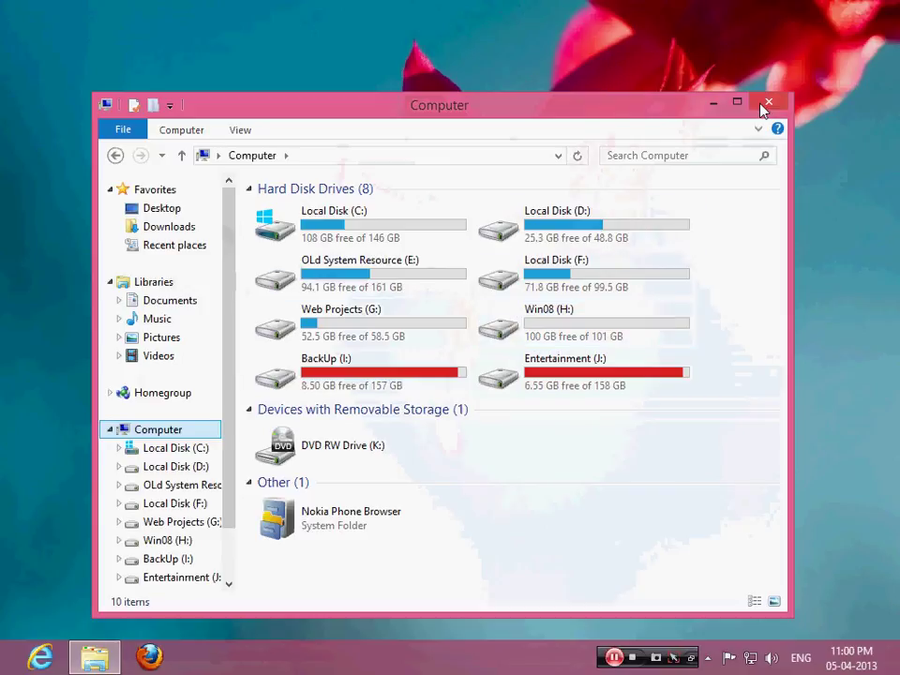
pyautogui.click(769, 101)
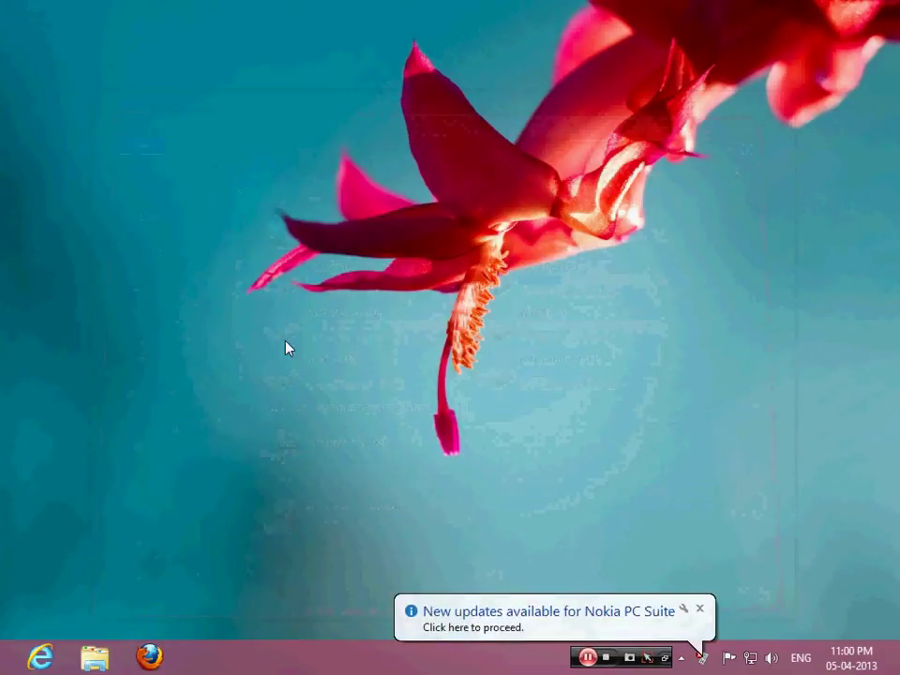
# Dismiss the Nokia PC Suite notice and launch Notepad through the Win+X Run dialog
pyautogui.click(698, 608)
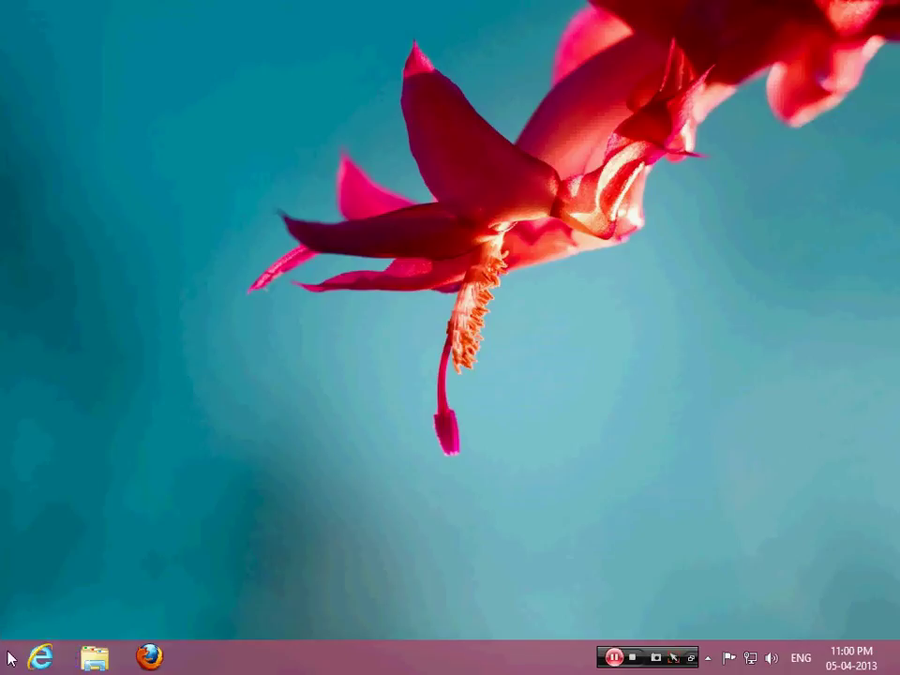
pyautogui.moveTo(4, 671)
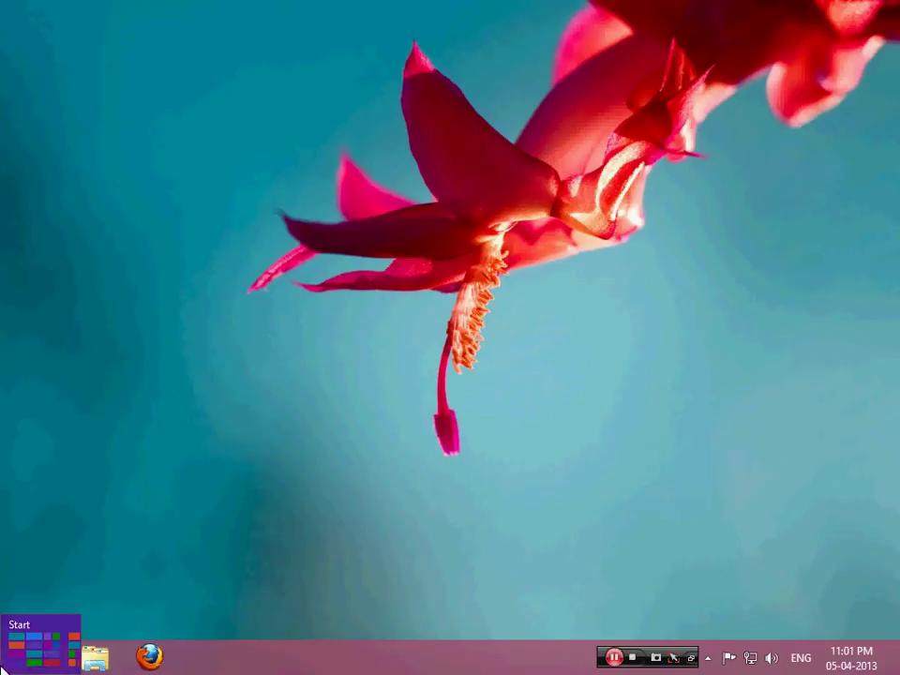
pyautogui.rightClick(6, 665)
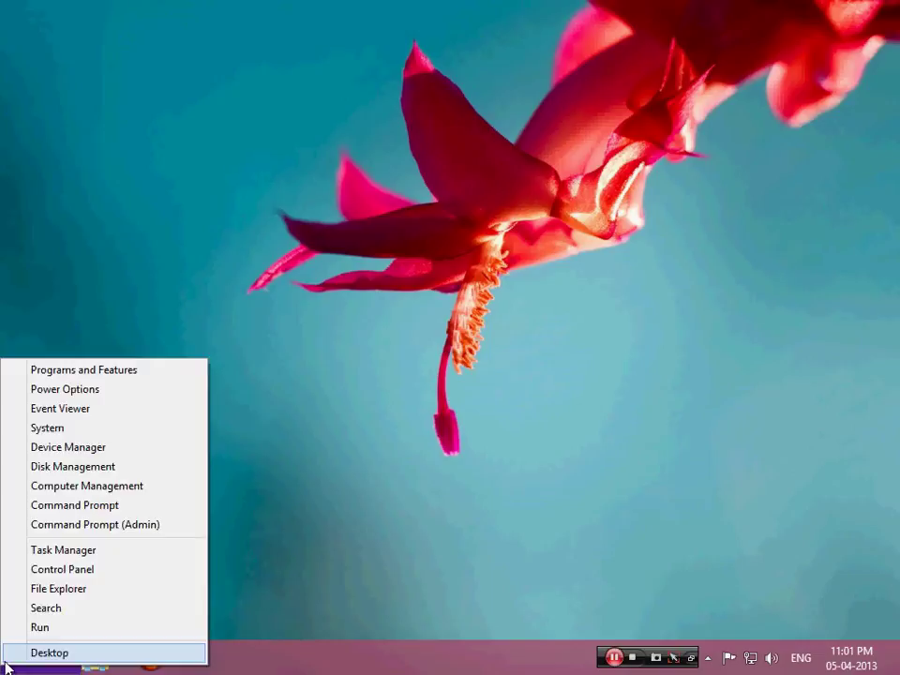
pyautogui.click(53, 628)
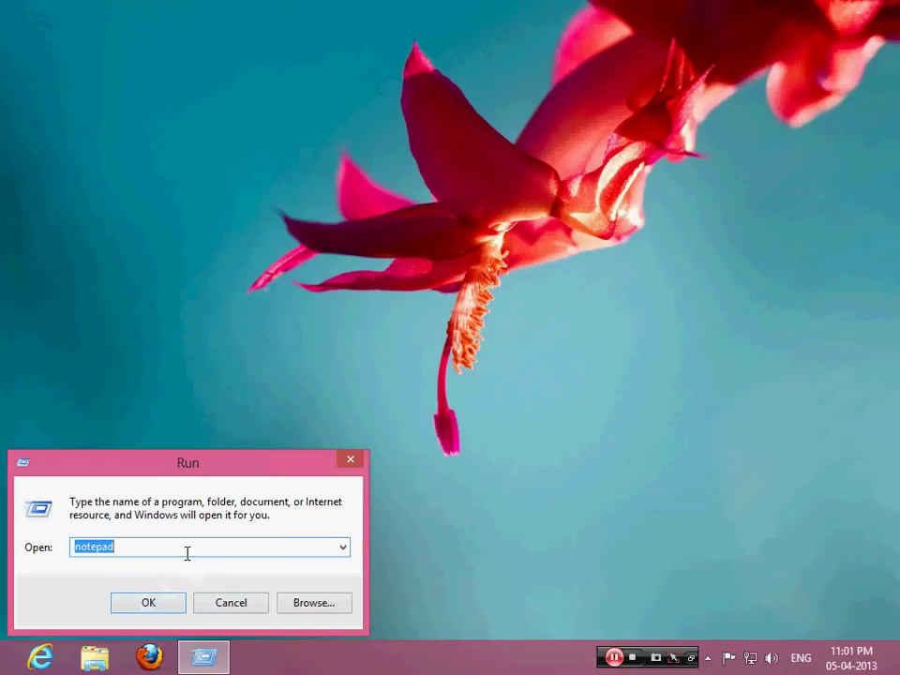
pyautogui.press('Return')
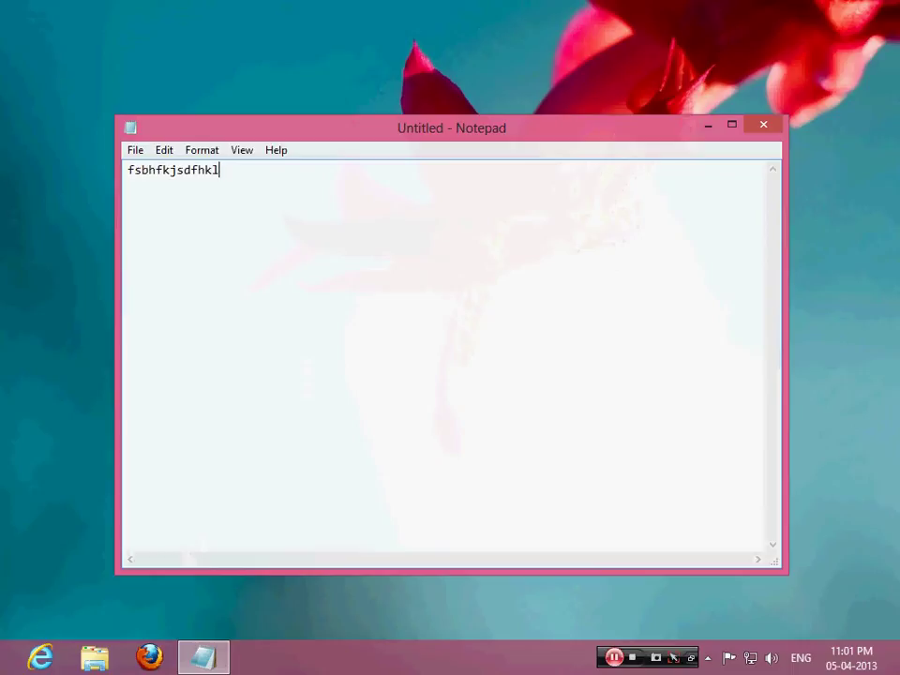
# Type a two-line welcome note from Pankaj, then close Notepad choosing Don't Save
pyautogui.press('BackSpace')
pyautogui.press('BackSpace')
pyautogui.press('BackSpace')
pyautogui.press('BackSpace')
pyautogui.press('BackSpace')
pyautogui.press('BackSpace')
pyautogui.write('el')
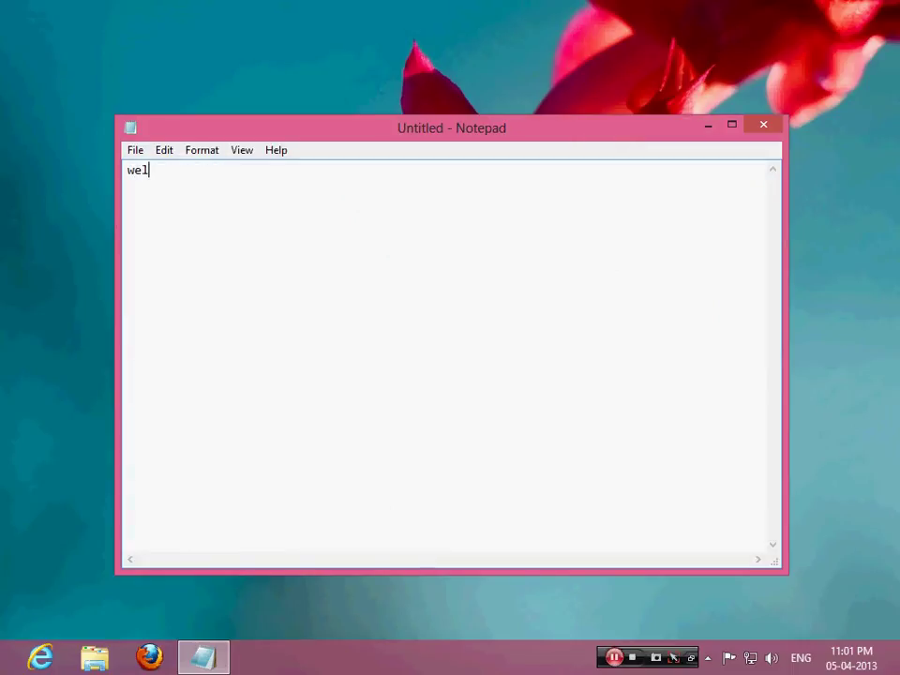
pyautogui.write('com')
pyautogui.write('e you')
pyautogui.write(' all')
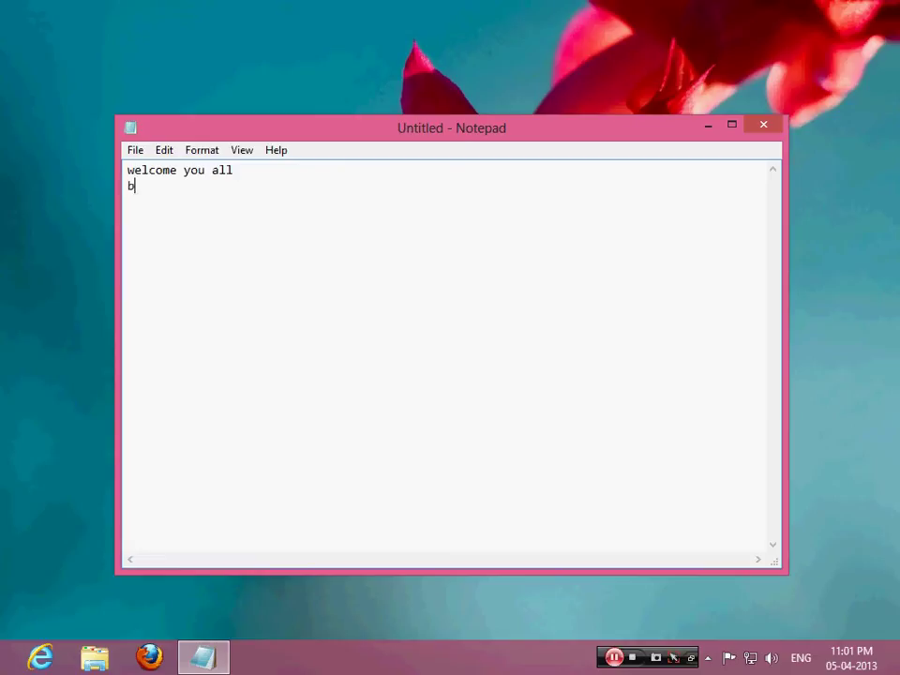
pyautogui.write('ye ')
pyautogui.write('pankaj')
pyautogui.press('BackSpace')
pyautogui.press('BackSpace')
pyautogui.press('BackSpace')
pyautogui.write('Pankaj ')
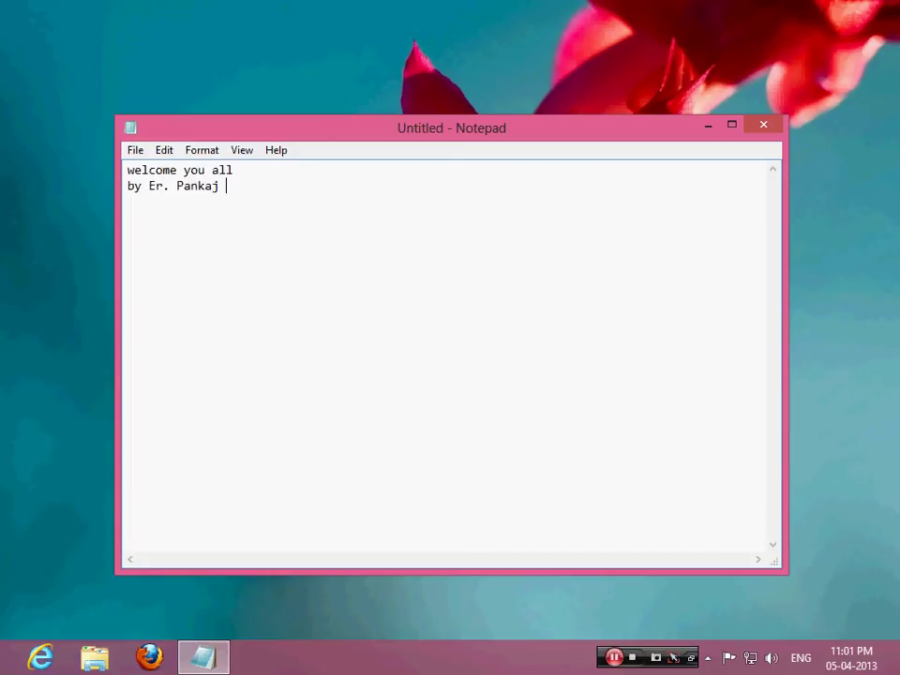
pyautogui.write('Kumasr')
pyautogui.press('BackSpace')
pyautogui.press('BackSpace')
pyautogui.press('BackSpace')
pyautogui.click(763, 125)
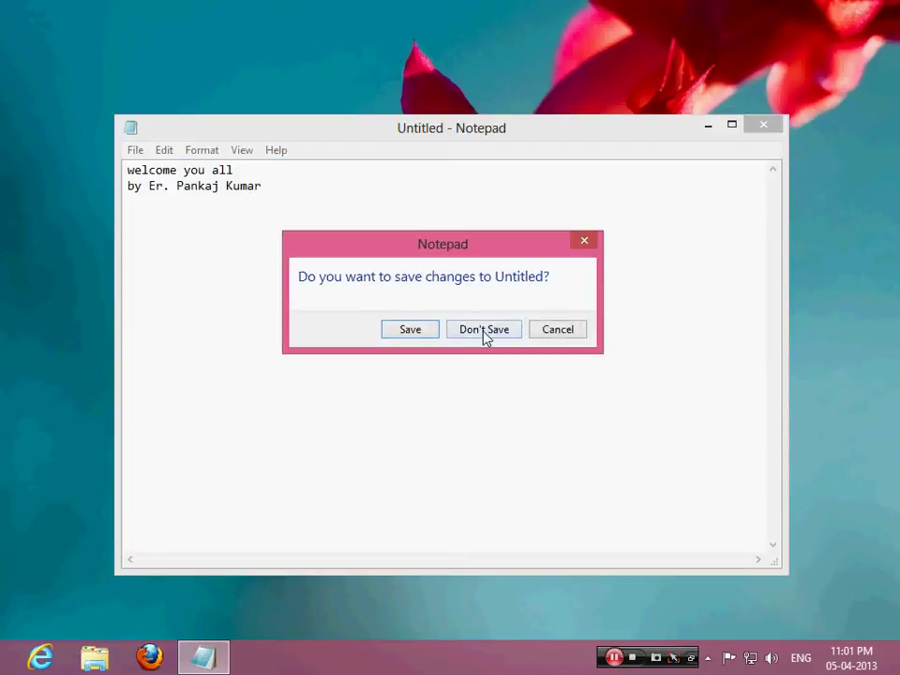
pyautogui.click(485, 334)
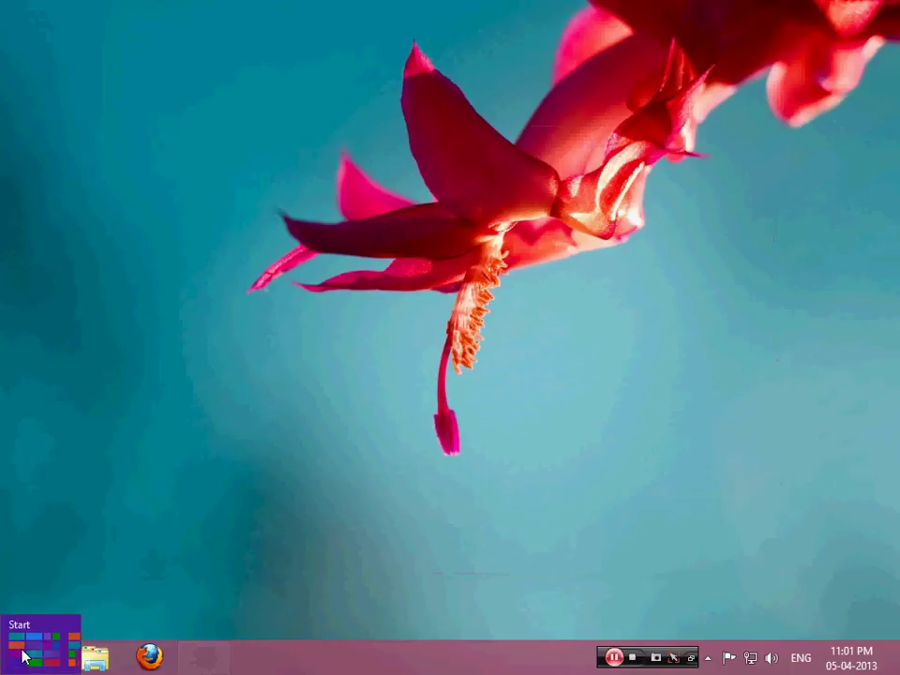
# Right-click the bottom-left Start corner to show the Win+X system tools menu
pyautogui.rightClick(21, 655)
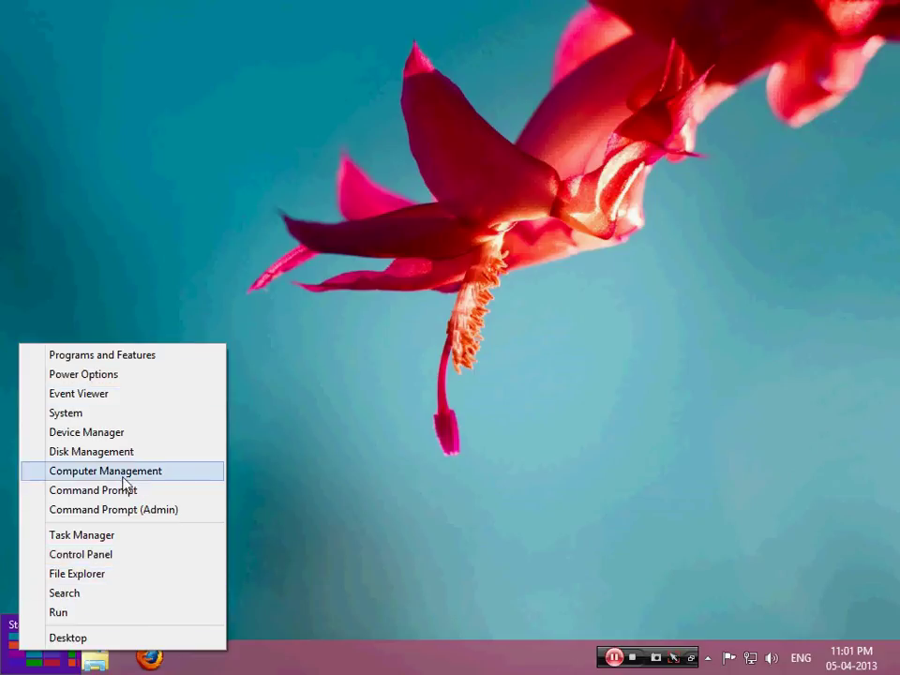
# Dismiss the Win+X menu and return to the Start screen
pyautogui.click(281, 588)
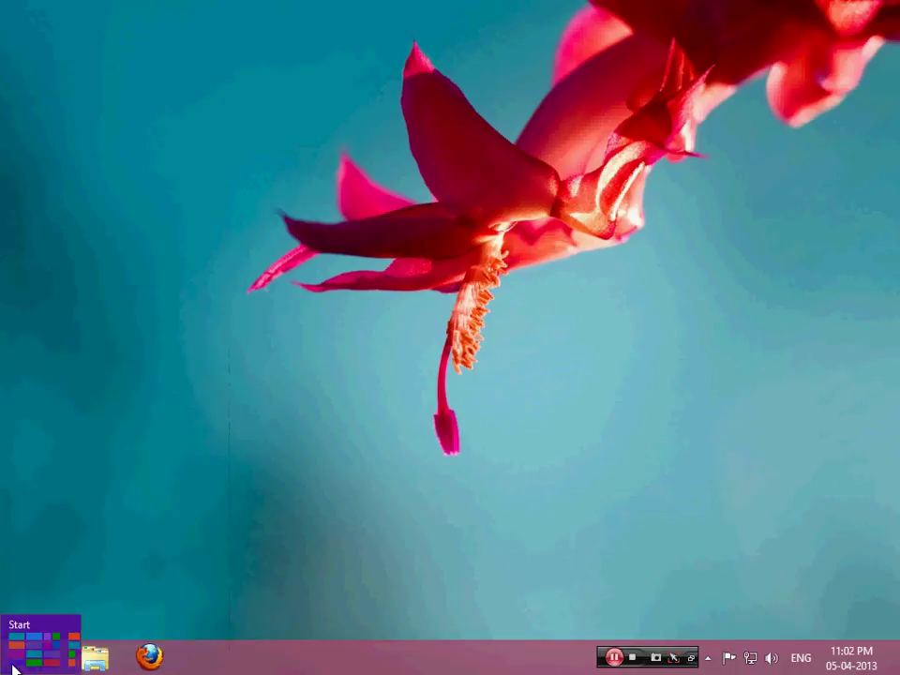
pyautogui.click(8, 666)
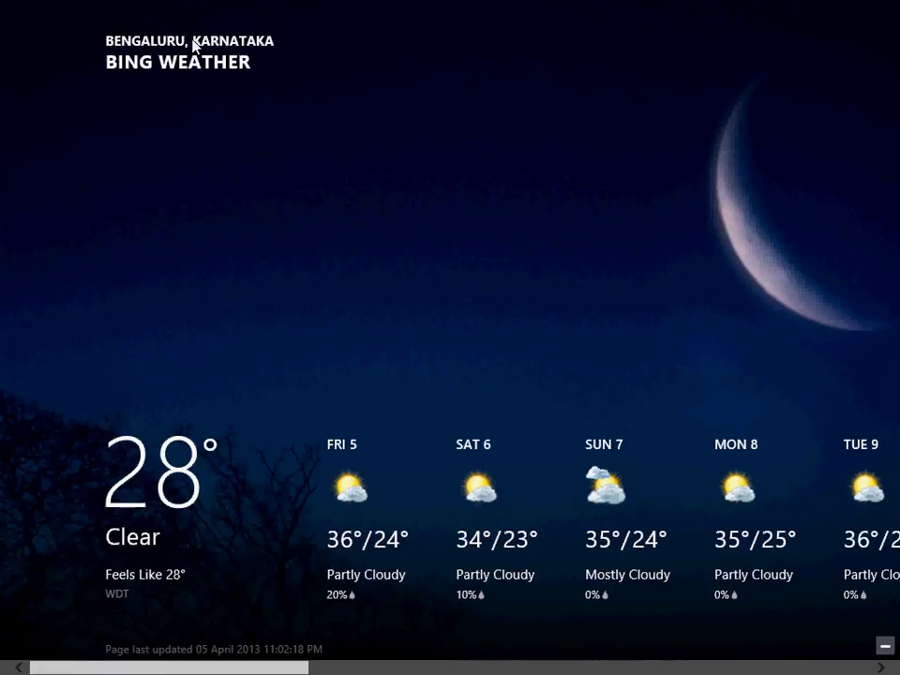
pyautogui.scroll(-3, 393, 272)
pyautogui.scroll(-1, 393, 281)
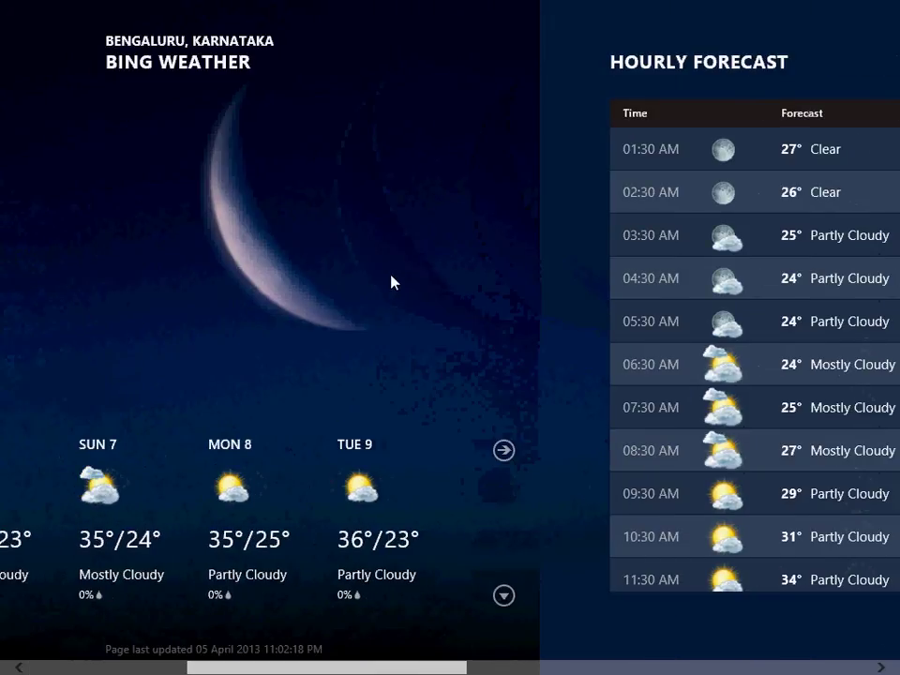
pyautogui.scroll(-3, 359, 283)
pyautogui.moveTo(497, 375)
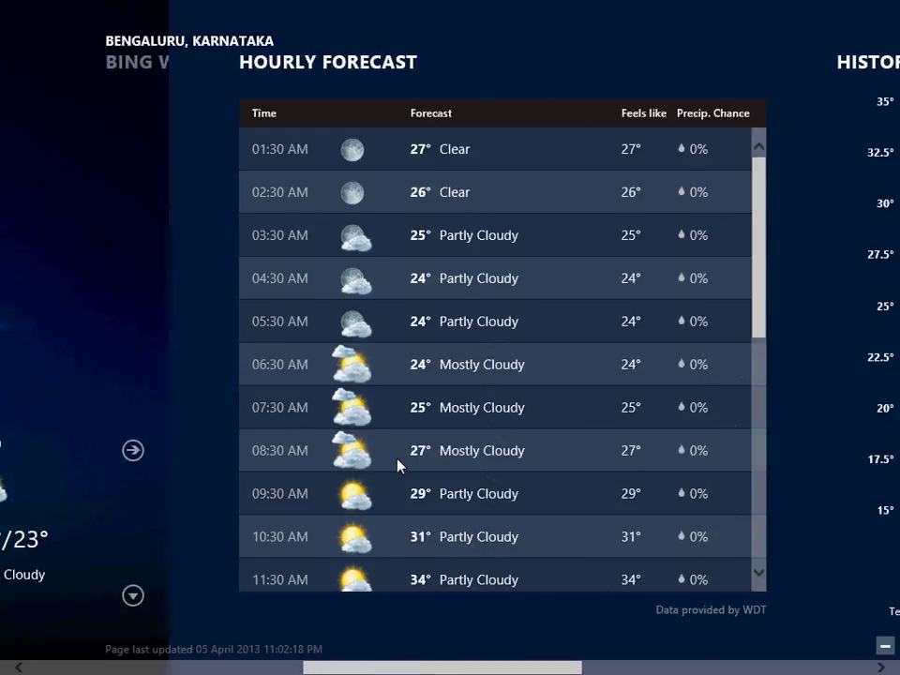
pyautogui.scroll(-2, 401, 466)
pyautogui.scroll(-2, 735, 352)
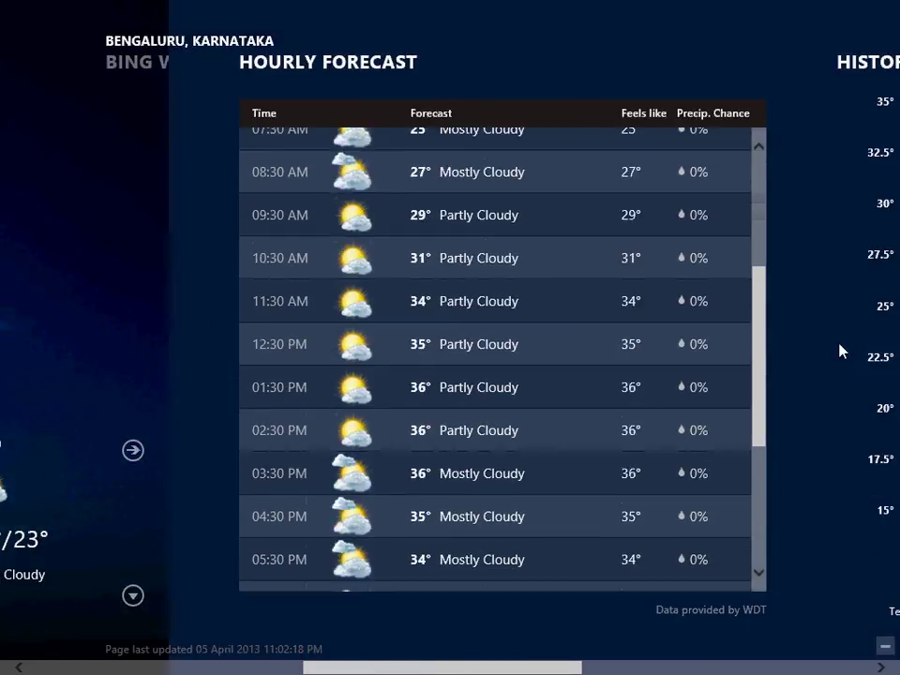
pyautogui.scroll(-3, 737, 366)
pyautogui.scroll(-5, 635, 154)
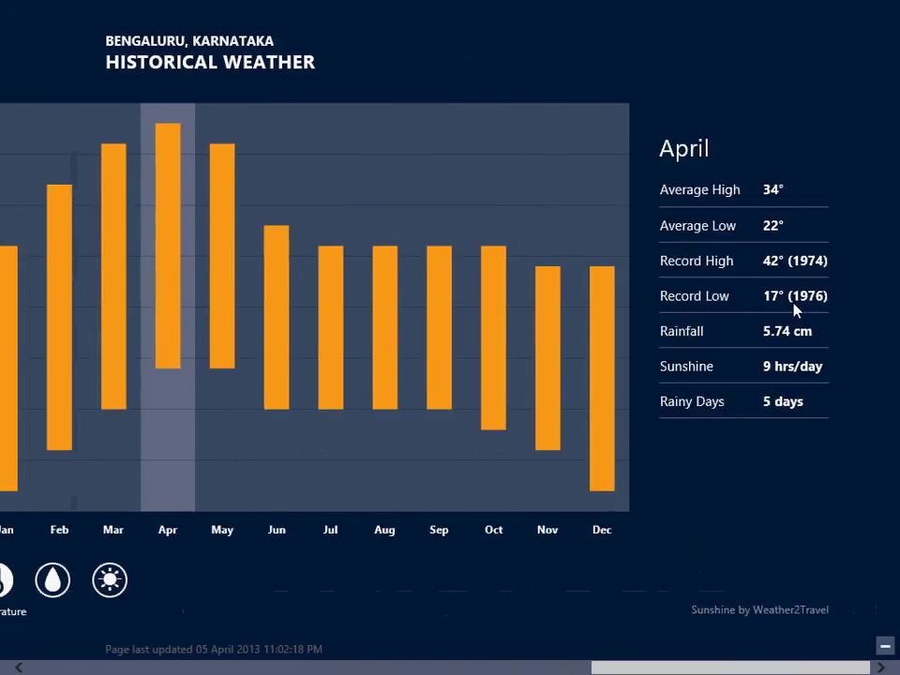
pyautogui.scroll(3, 741, 418)
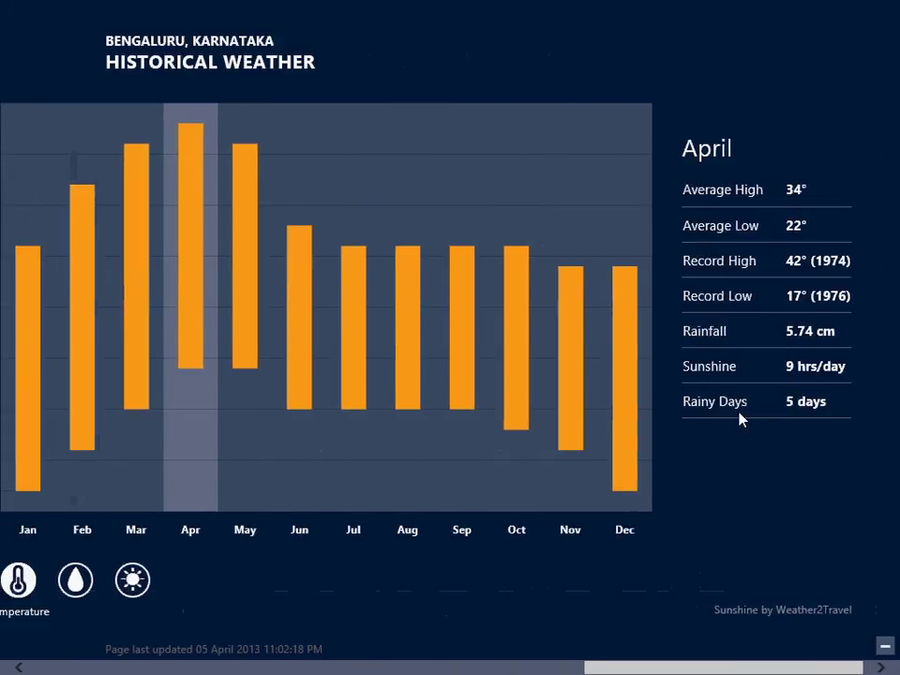
pyautogui.scroll(3, 305, 486)
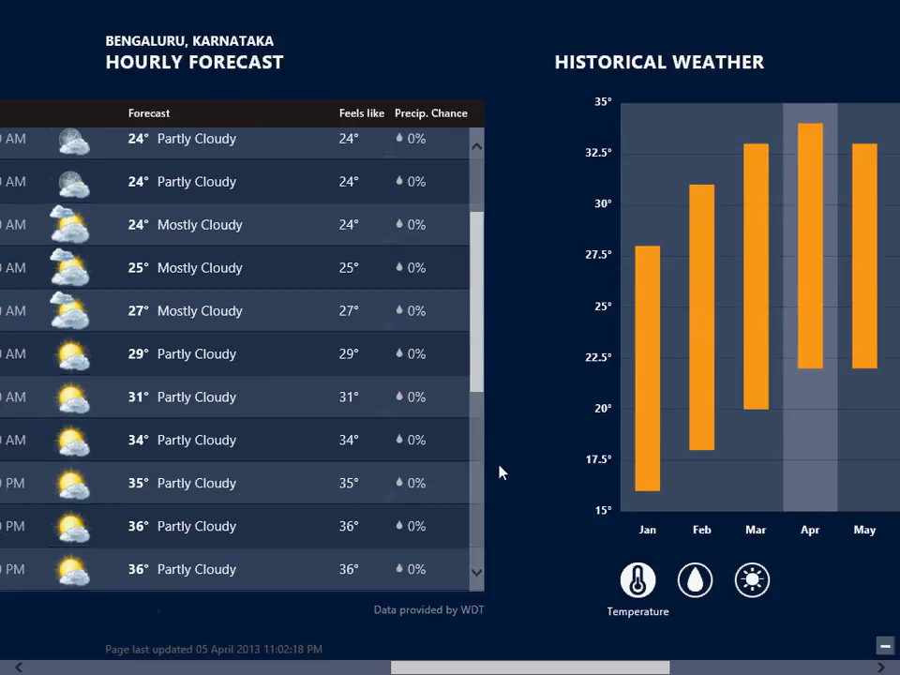
pyautogui.scroll(1, 525, 562)
pyautogui.scroll(3, 375, 600)
pyautogui.scroll(8, 155, 622)
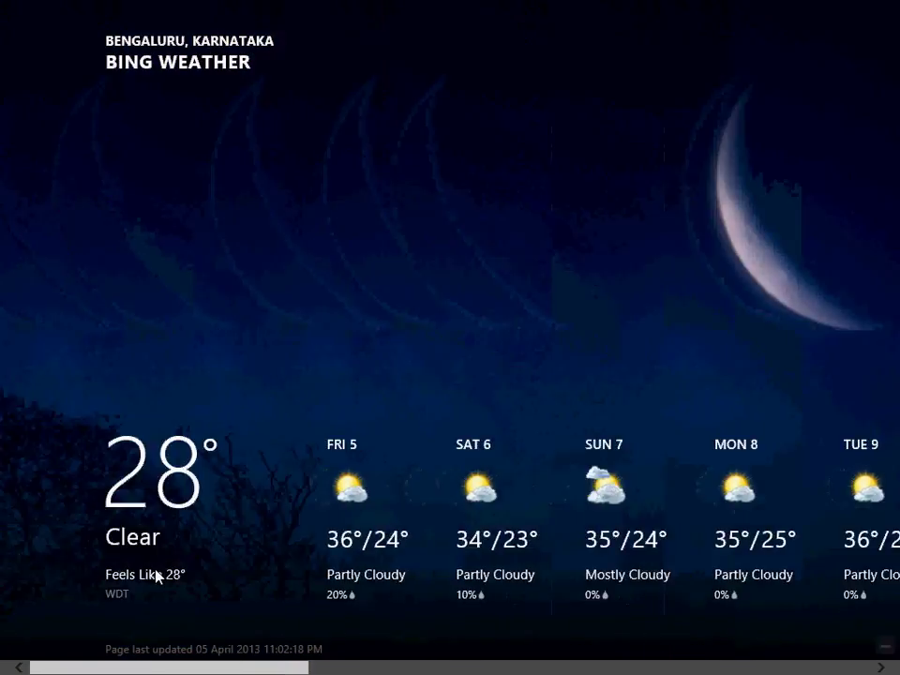
pyautogui.scroll(-2, 174, 554)
pyautogui.scroll(2, 182, 538)
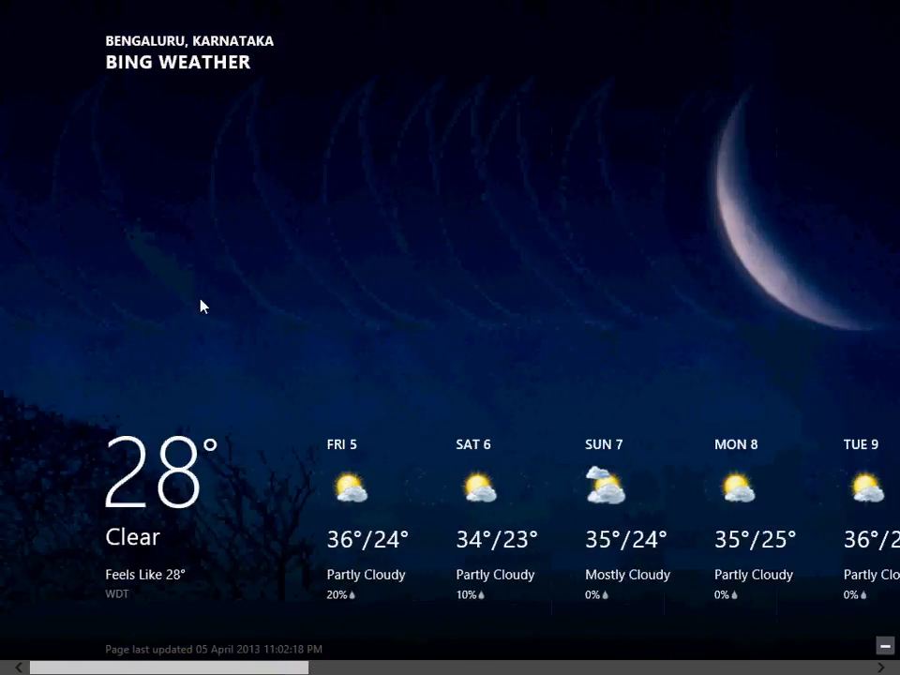
pyautogui.moveTo(2, 671)
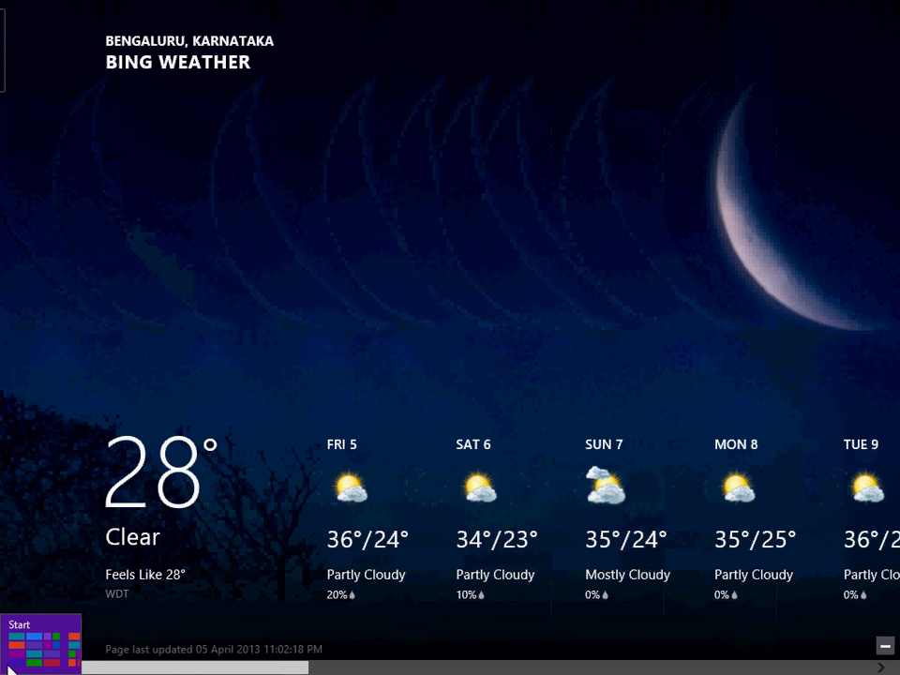
# Return to the Start screen and launch the Internet Explorer tile
pyautogui.click(5, 668)
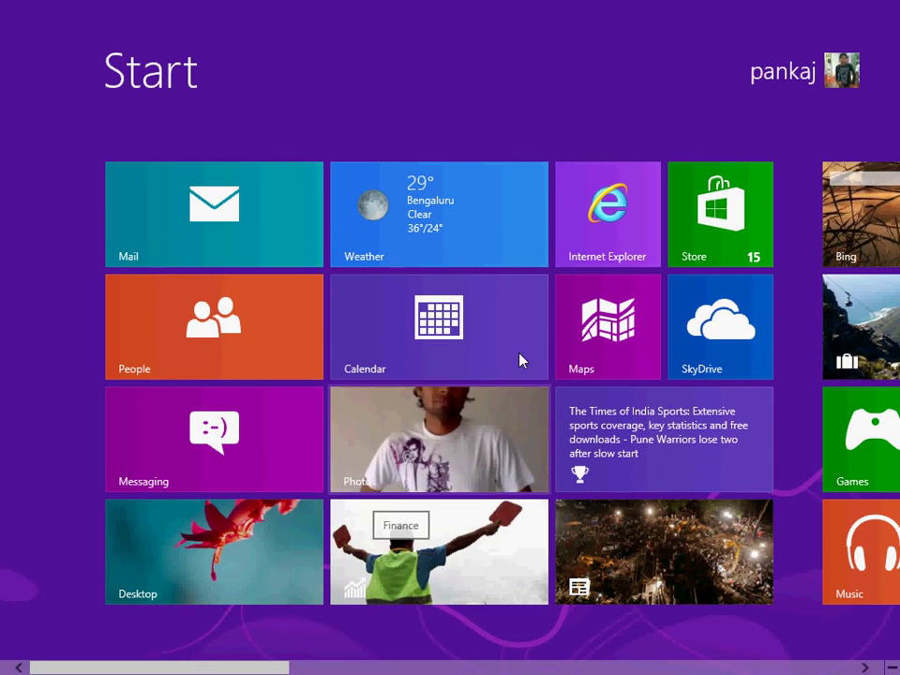
pyautogui.click(599, 225)
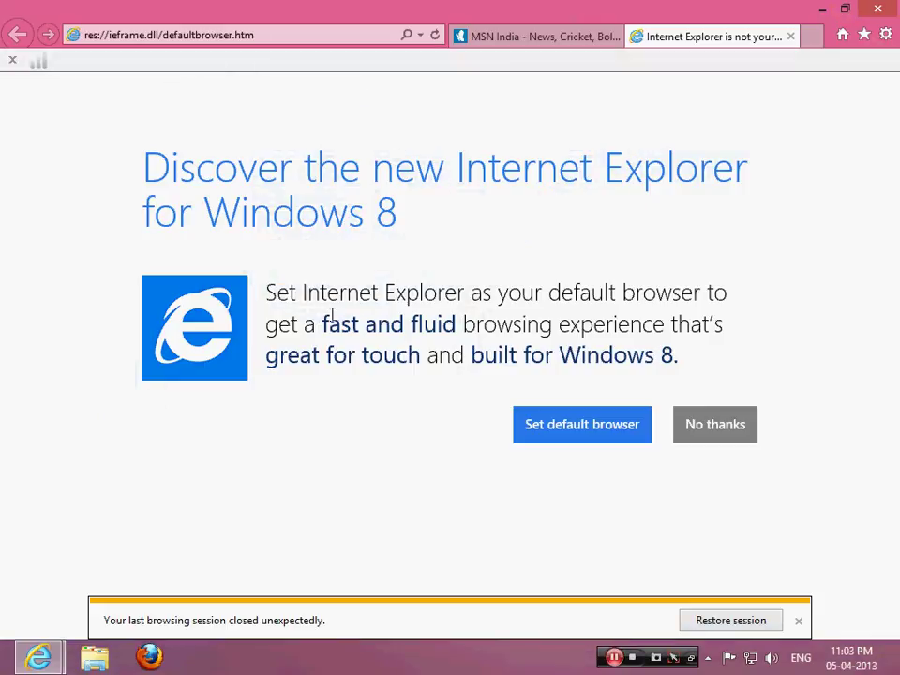
pyautogui.moveTo(64, 623)
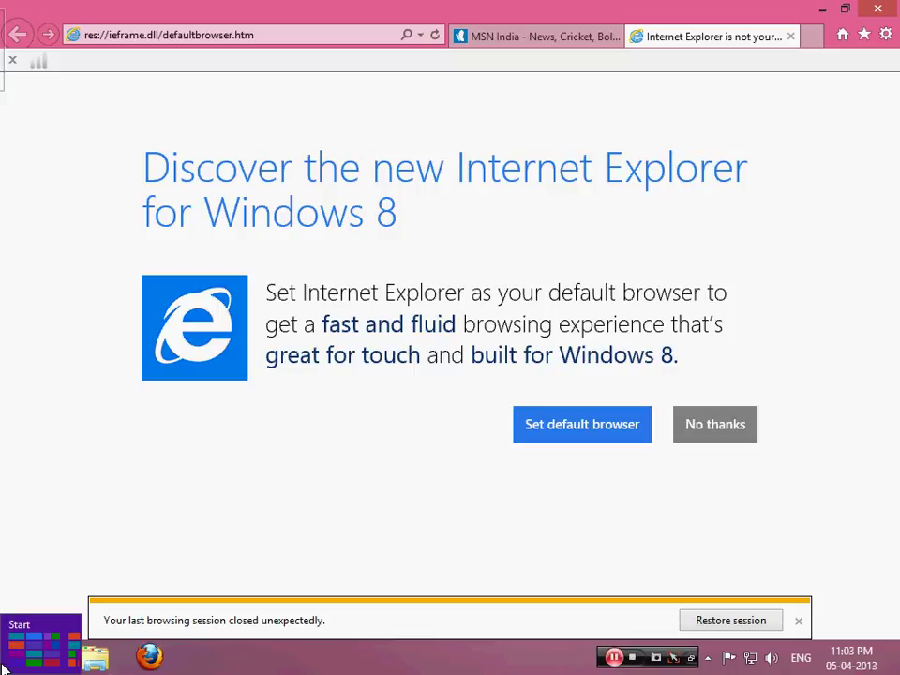
pyautogui.moveTo(4, 668)
pyautogui.moveTo(38, 58)
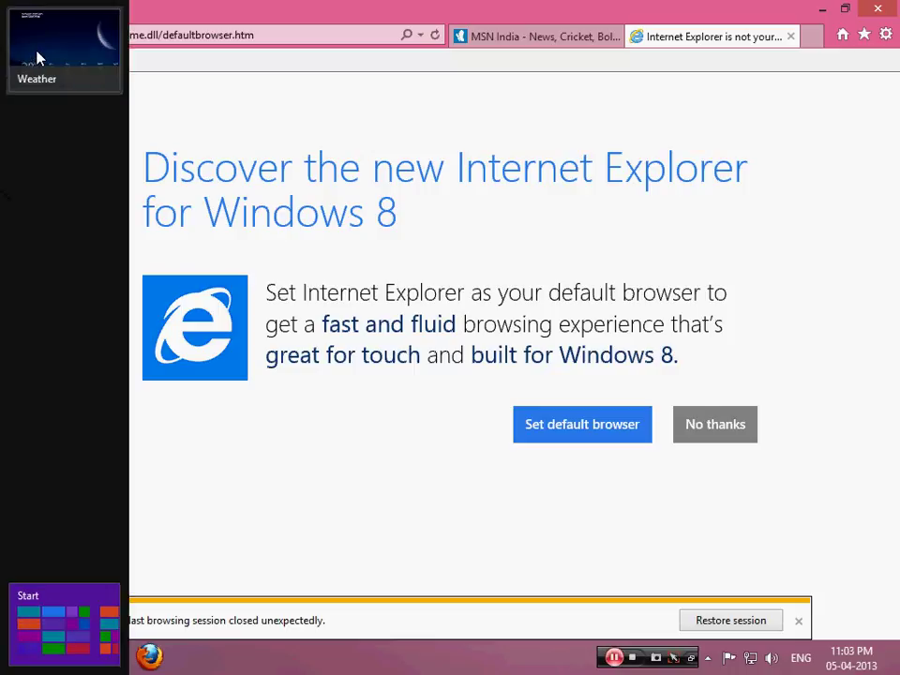
# Switch back to the Weather app, then scroll through the Start screen tiles
pyautogui.click(63, 59)
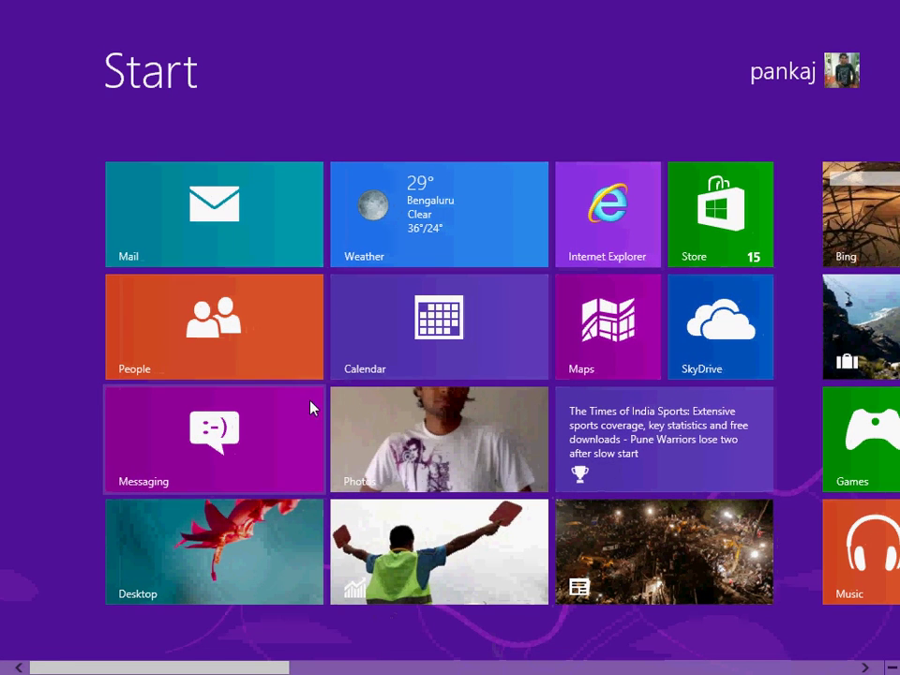
pyautogui.scroll(-2, 325, 391)
pyautogui.scroll(-2, 284, 371)
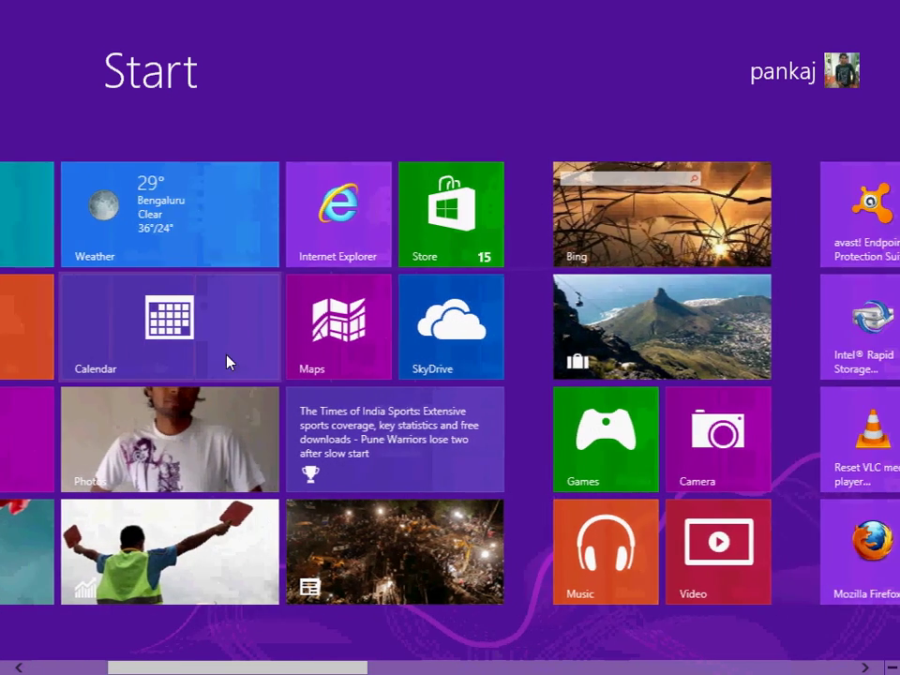
pyautogui.scroll(-4, 229, 362)
pyautogui.scroll(2, 289, 330)
pyautogui.scroll(-2, 291, 331)
pyautogui.scroll(2, 295, 347)
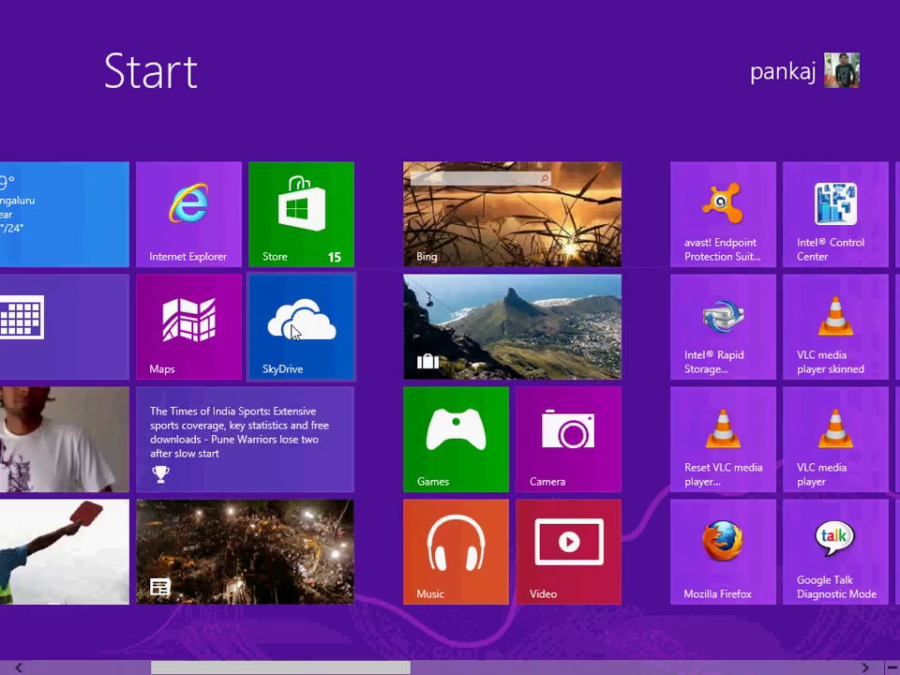
pyautogui.scroll(4, 305, 365)
# Return to the desktop and close Internet Explorer, confirming Close all tabs
pyautogui.click(267, 543)
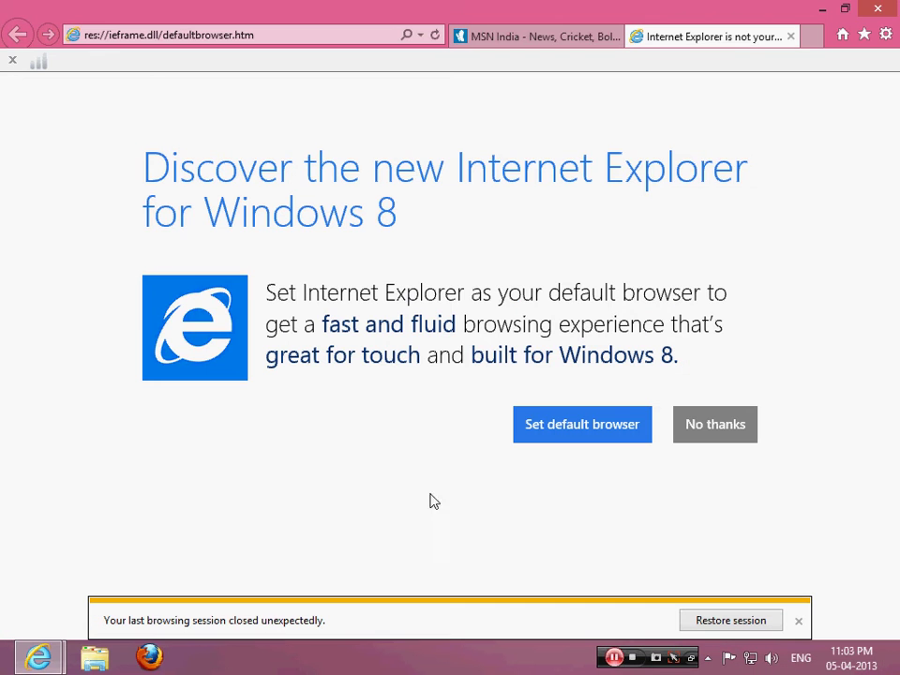
pyautogui.click(878, 9)
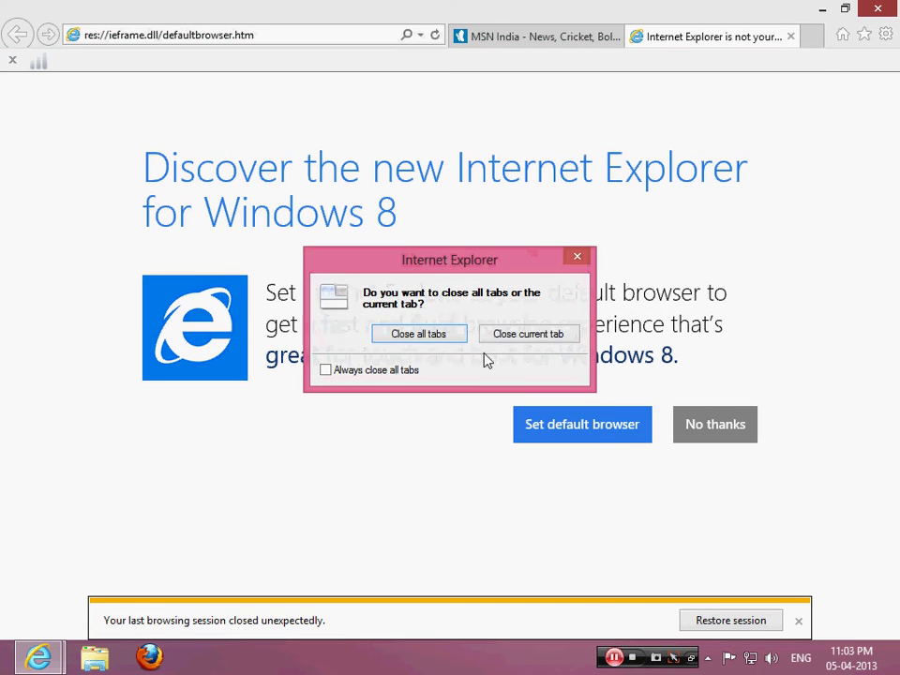
pyautogui.click(445, 339)
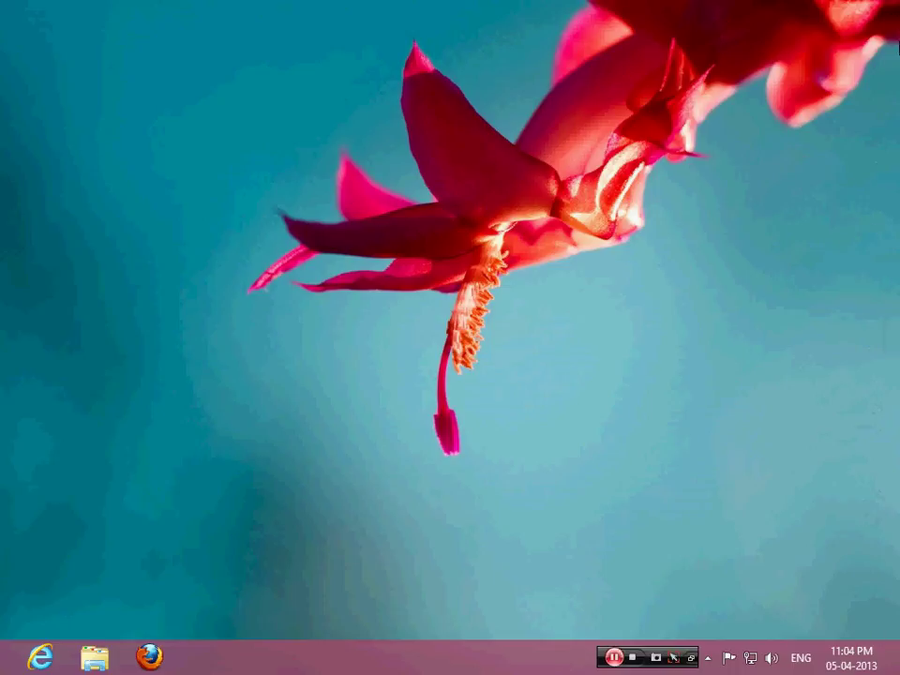
# Open and dismiss the desktop shortcut menu twice near the top-right corner
pyautogui.rightClick(821, 44)
pyautogui.click(671, 77)
pyautogui.rightClick(877, 23)
pyautogui.click(611, 192)
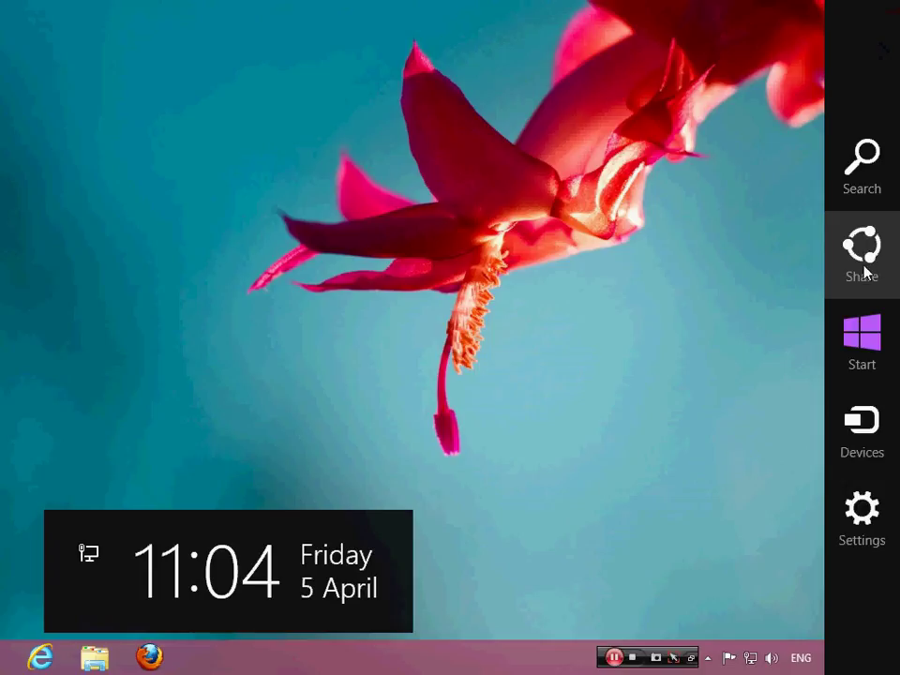
# Peek at the Settings charm's Power options, then open the Search charm beside the Apps list
pyautogui.click(853, 527)
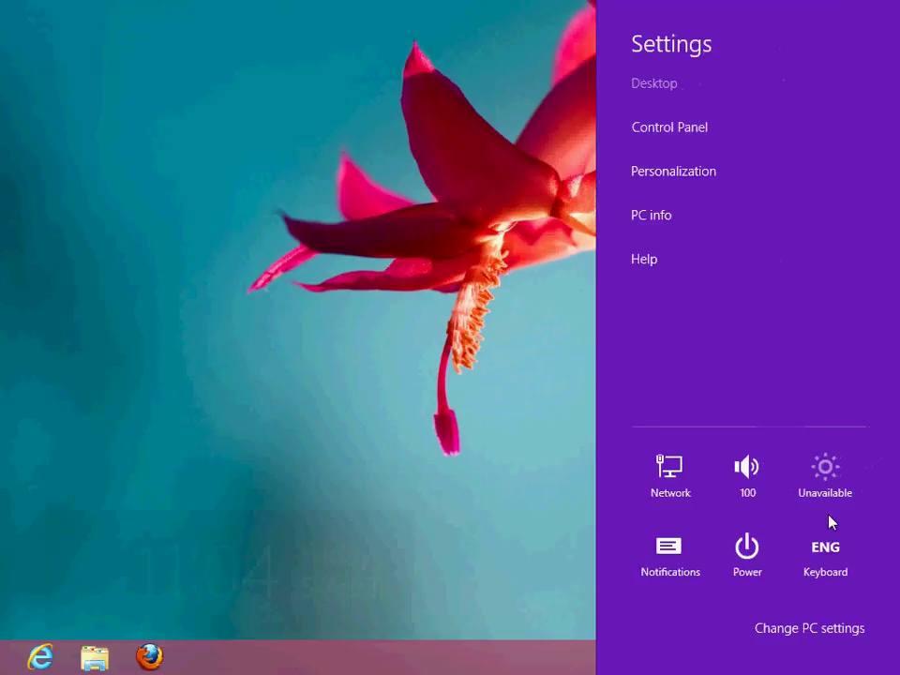
pyautogui.click(750, 588)
pyautogui.click(842, 324)
pyautogui.click(750, 225)
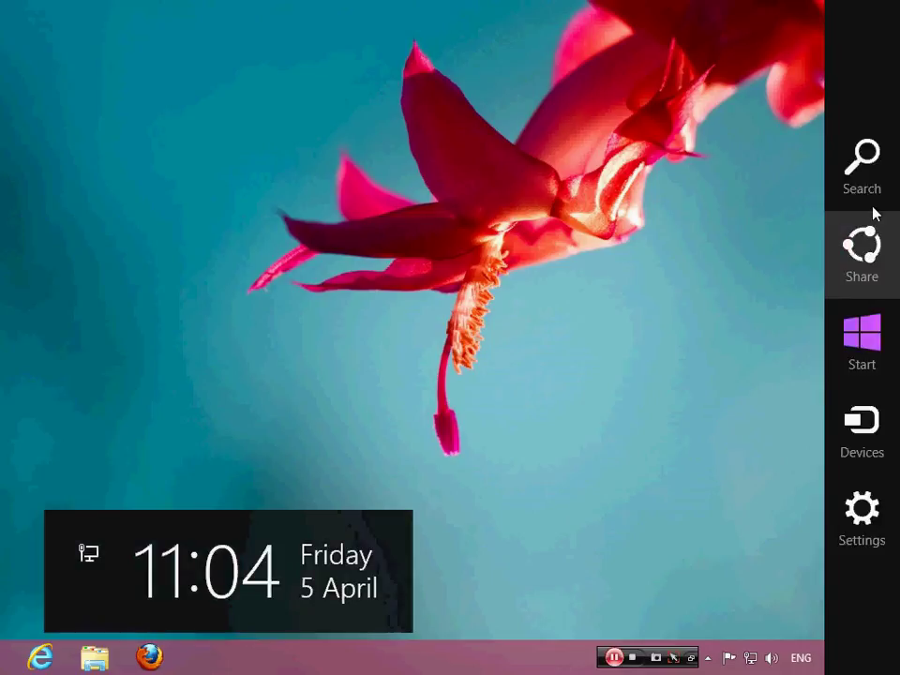
pyautogui.click(878, 192)
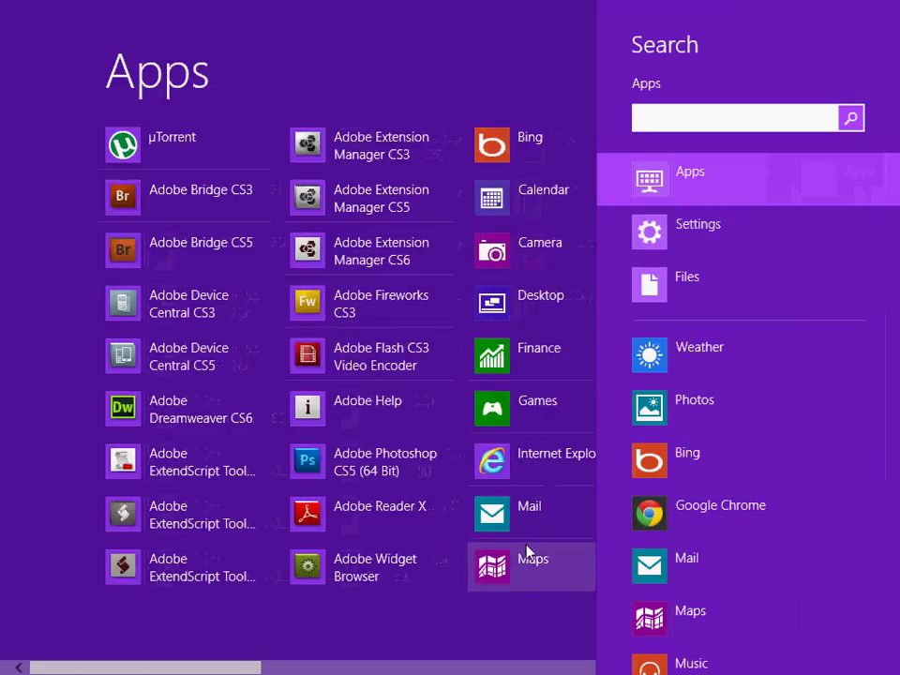
# Scroll the Apps list, then dismiss Search and the Apps view to reach the flower-wallpaper desktop
pyautogui.scroll(-1, 731, 432)
pyautogui.scroll(-2, 731, 433)
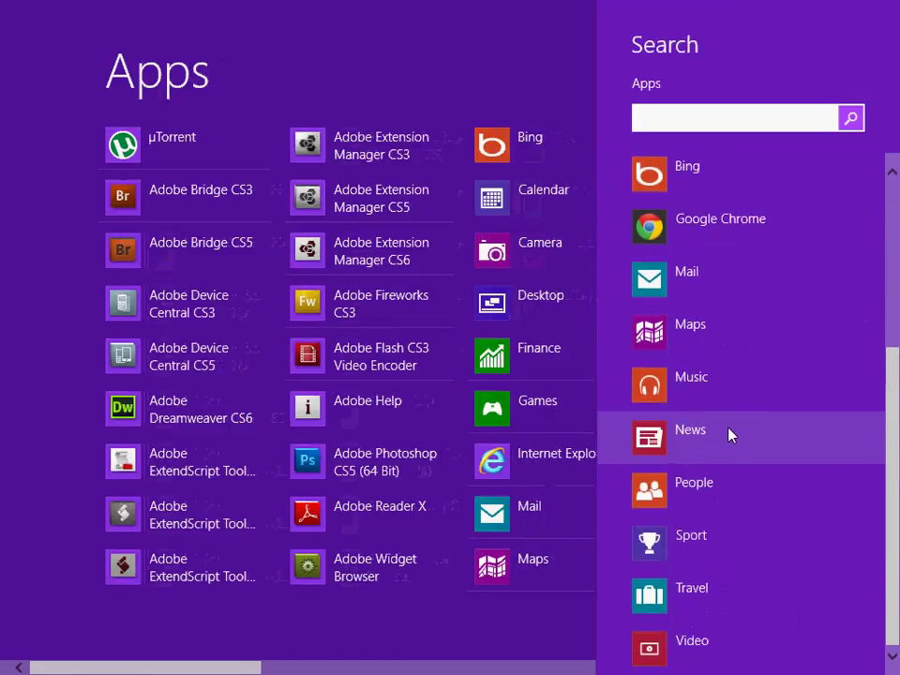
pyautogui.scroll(3, 731, 432)
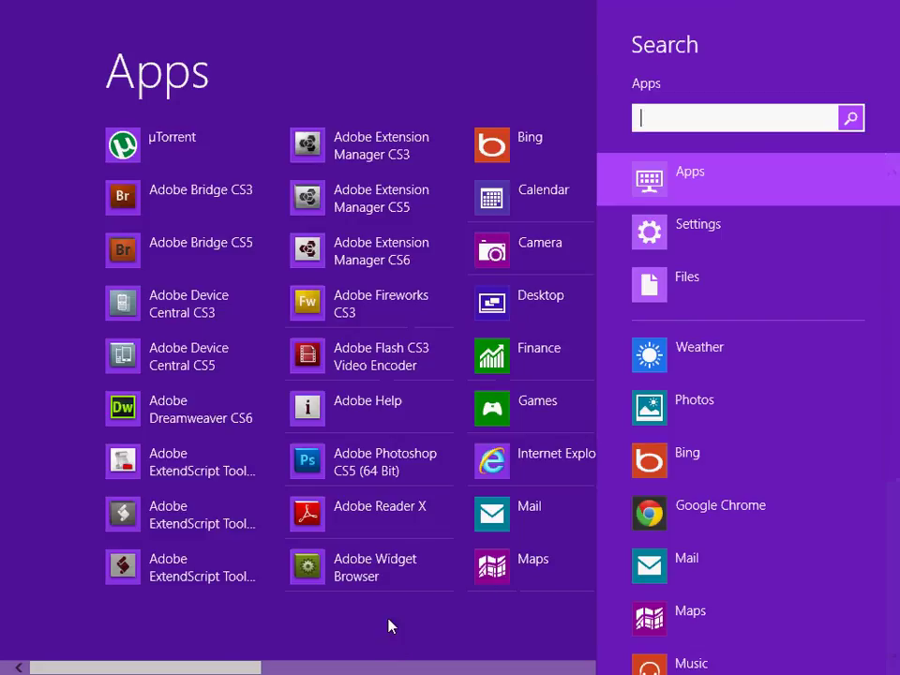
pyautogui.scroll(-5, 823, 494)
pyautogui.scroll(1, 822, 494)
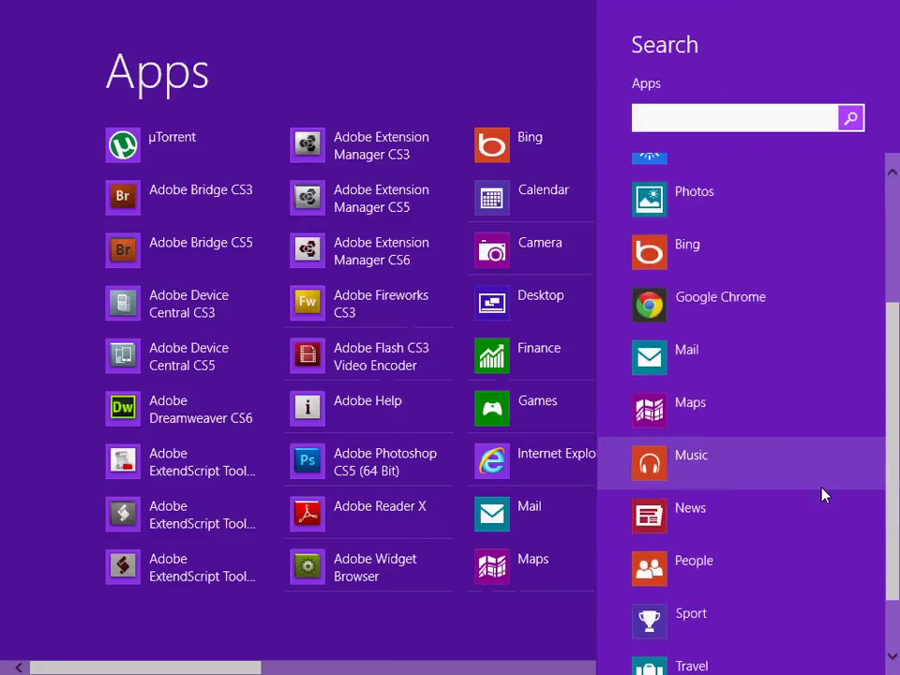
pyautogui.scroll(-1, 821, 492)
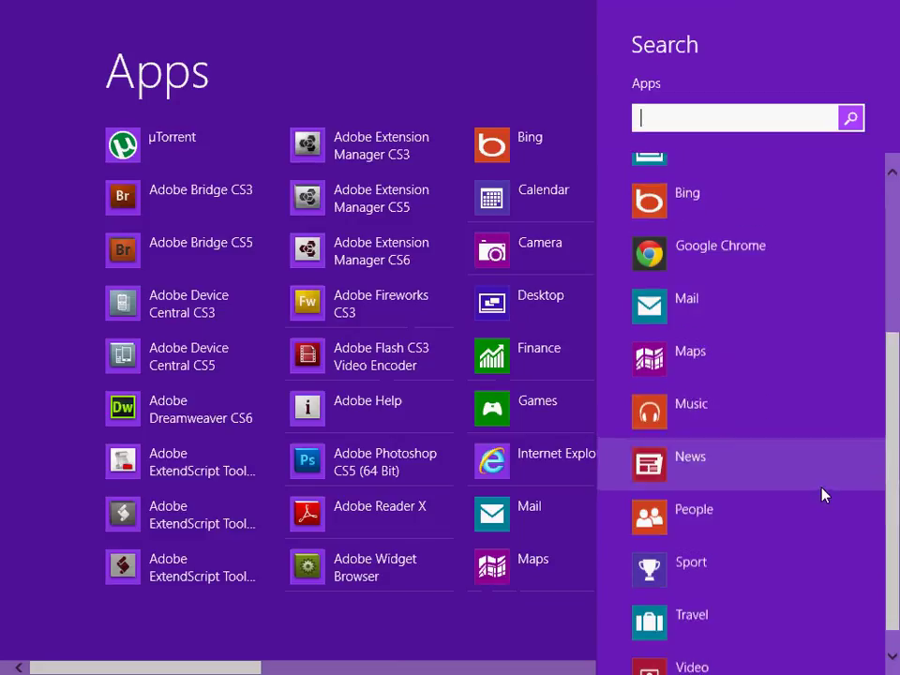
pyautogui.click(388, 623)
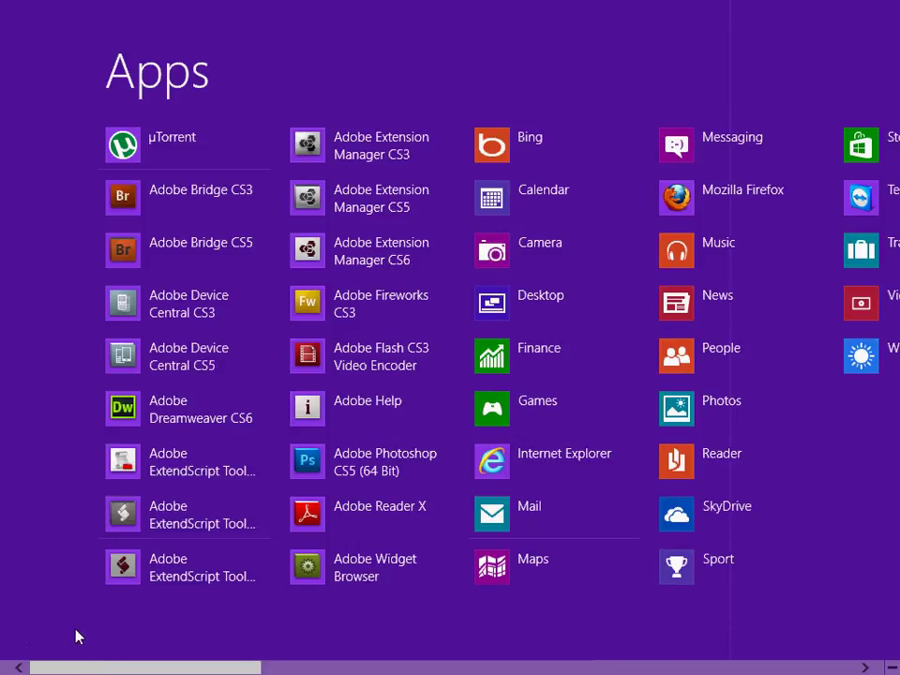
pyautogui.click(491, 301)
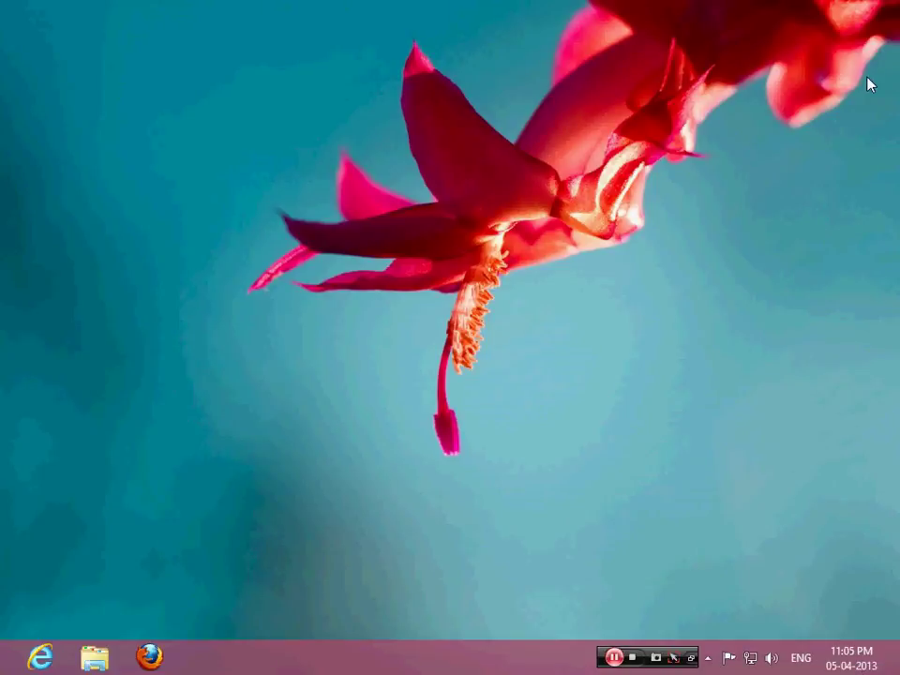